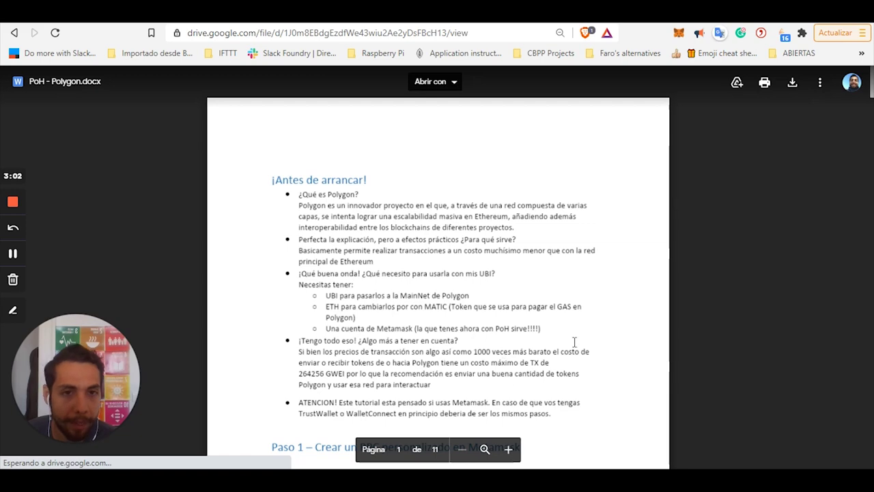
# Follow Paso 1 of the guide and open the form for adding a Custom RPC network in MetaMask.
pyautogui.scroll(-4, 871, 101)
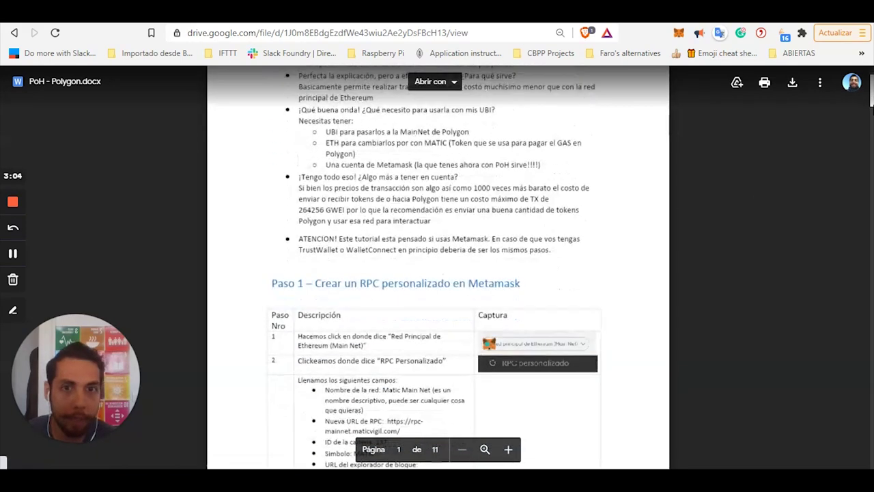
pyautogui.scroll(-2, 871, 101)
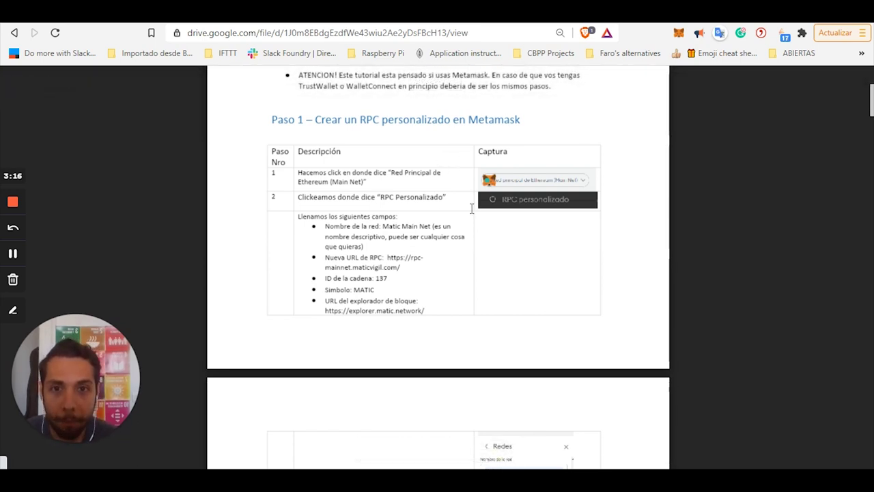
pyautogui.click(678, 34)
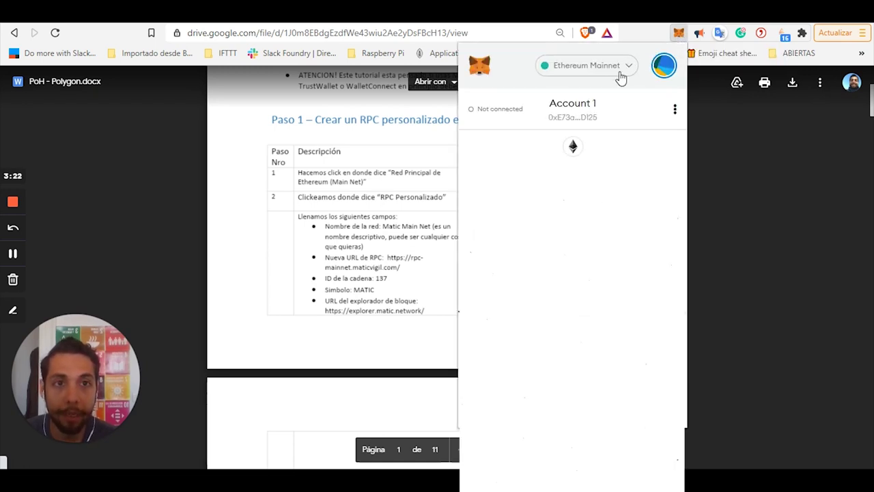
pyautogui.click(611, 68)
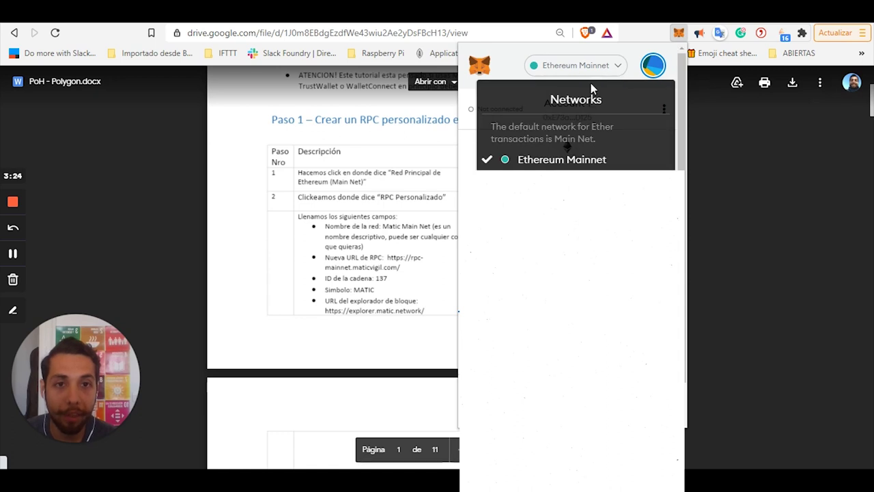
pyautogui.scroll(-2, 560, 219)
pyautogui.scroll(-1, 560, 219)
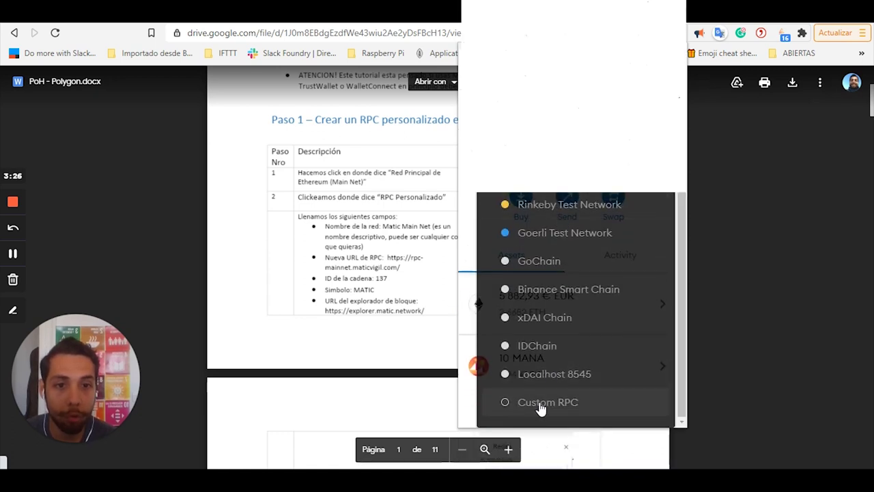
pyautogui.click(540, 403)
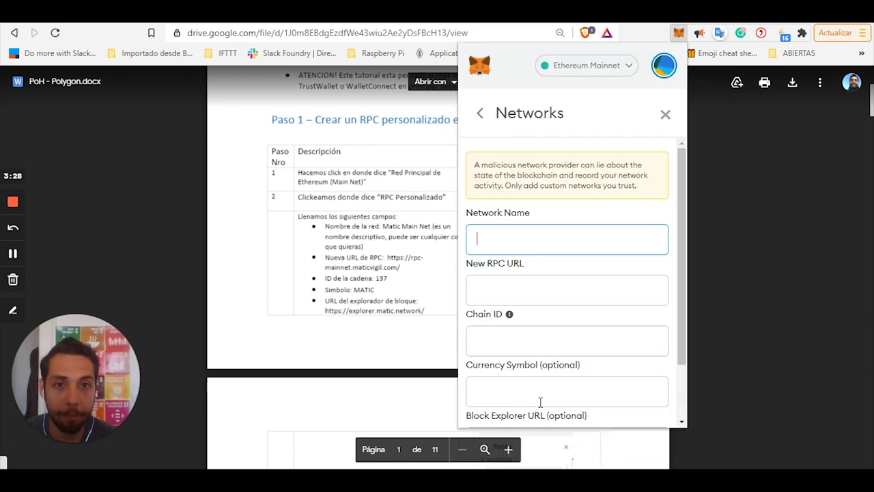
pyautogui.click(503, 240)
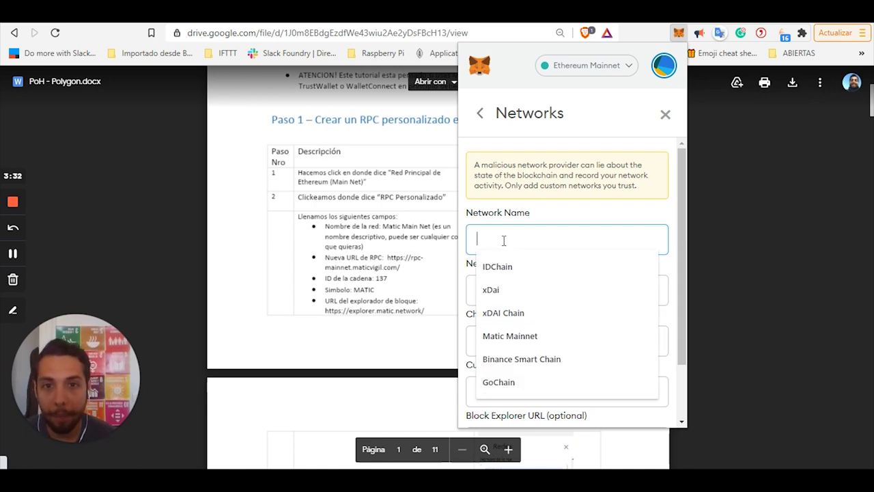
pyautogui.click(520, 344)
pyautogui.click(530, 238)
pyautogui.write('Net')
pyautogui.press('Tab')
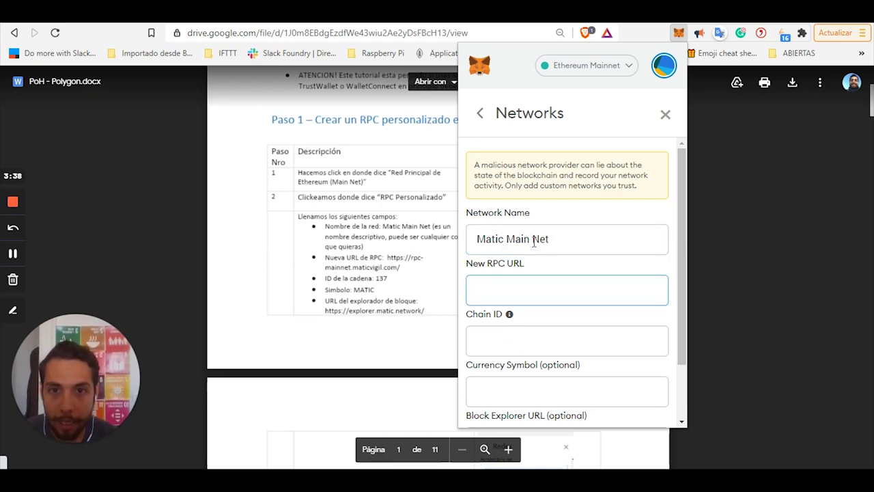
pyautogui.write('https://rpc-mainnet.maticvigil.com/')
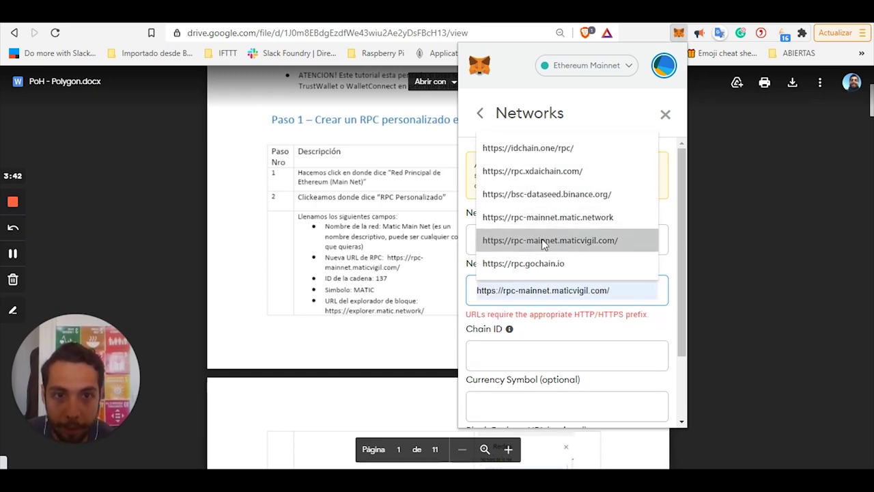
pyautogui.click(550, 240)
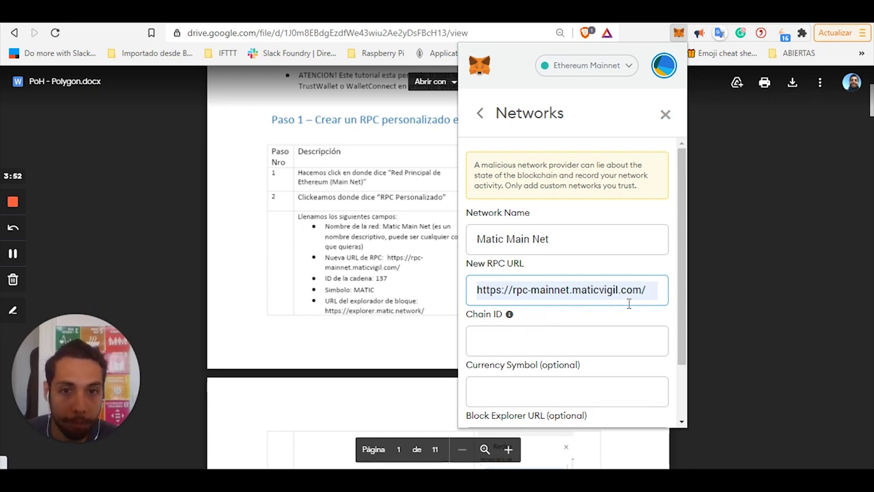
# Set the network's chain ID to 137 and its currency symbol to MATIC.
pyautogui.click(493, 337)
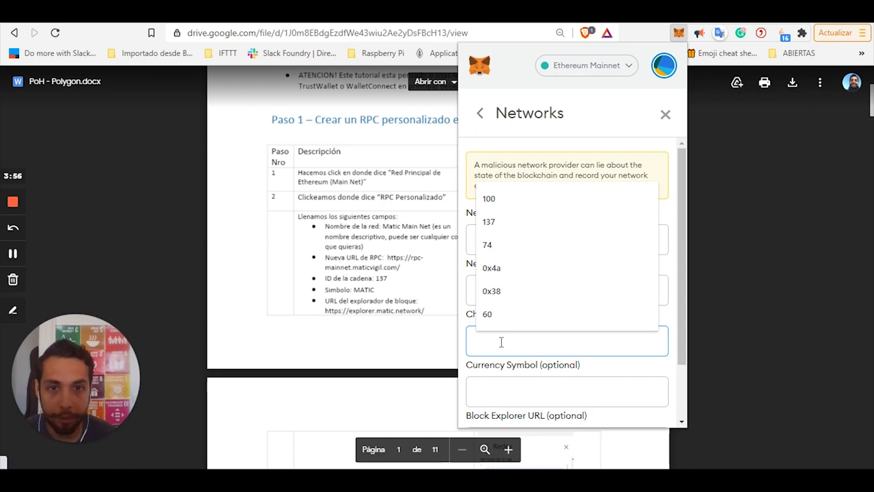
pyautogui.click(490, 223)
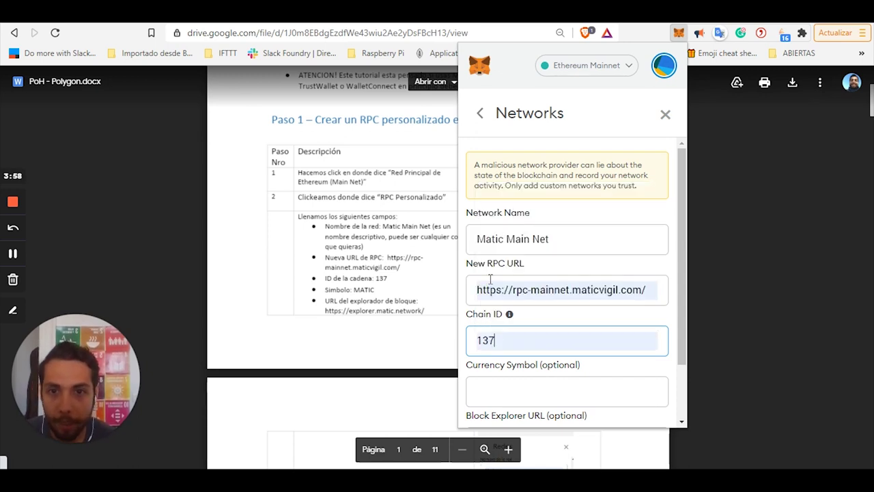
pyautogui.click(507, 388)
pyautogui.click(504, 318)
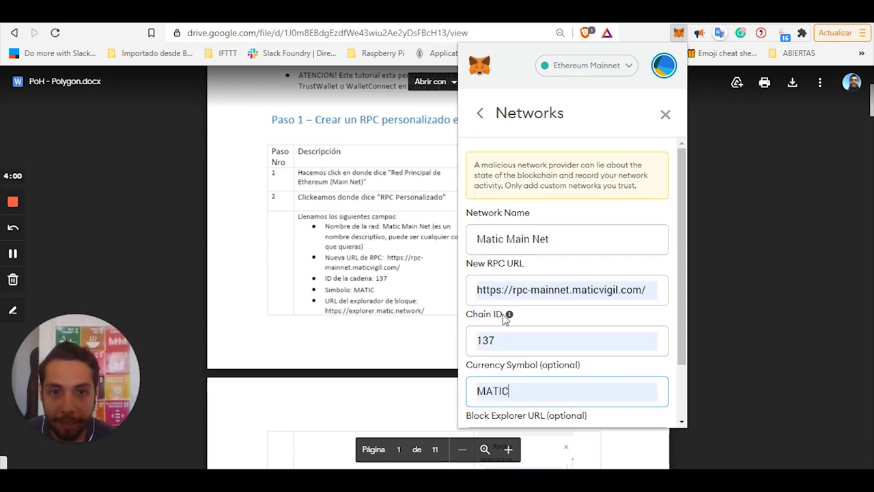
pyautogui.scroll(-1, 642, 323)
pyautogui.scroll(-1, 641, 324)
pyautogui.click(580, 367)
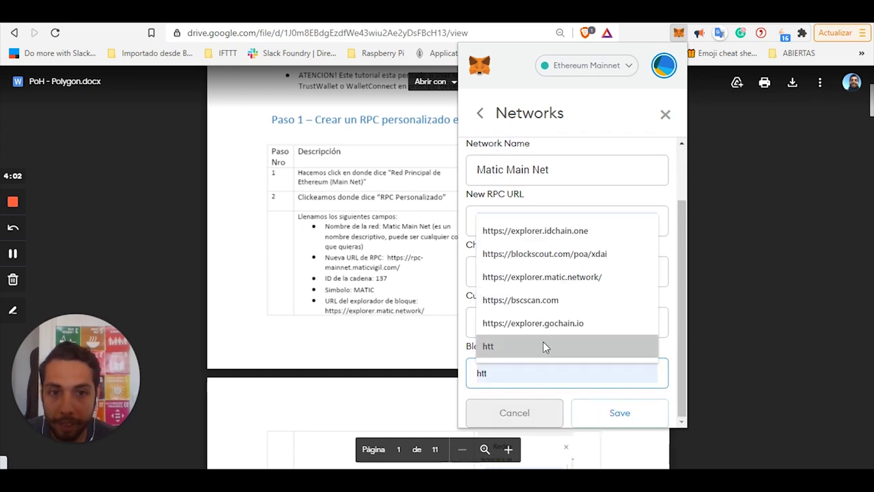
pyautogui.click(556, 278)
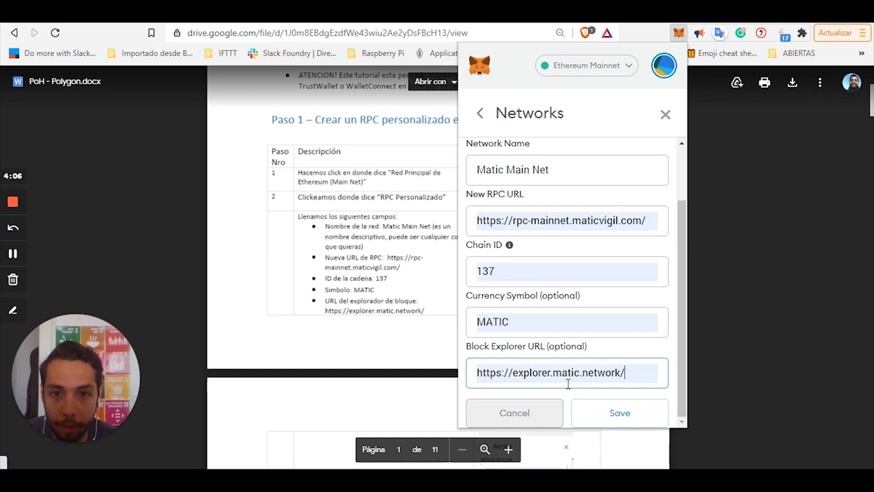
pyautogui.click(627, 420)
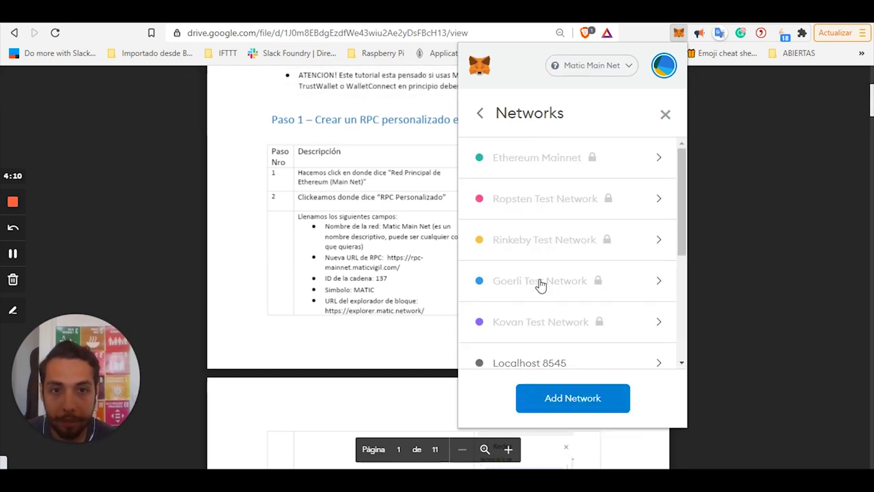
pyautogui.scroll(-5, 539, 285)
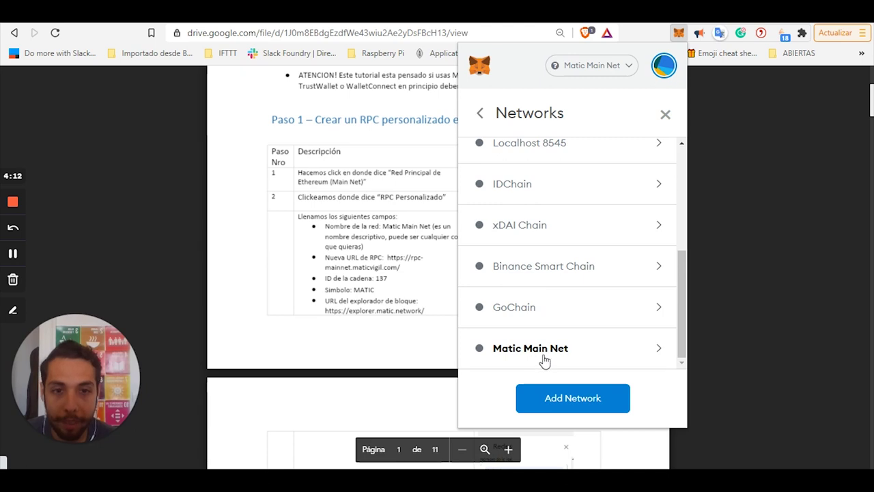
# Open the wallet.matic.network link from Paso 2 of the guide and log in with Metamask, signing the signature request.
pyautogui.scroll(-3, 366, 326)
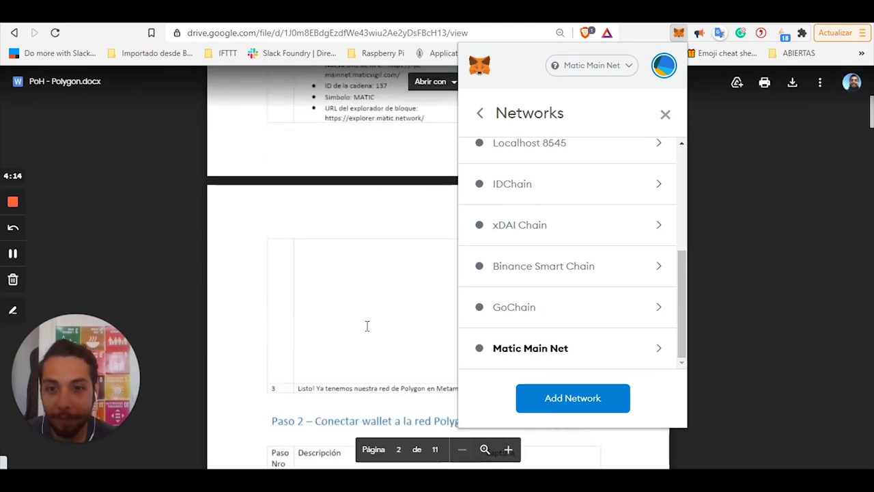
pyautogui.scroll(-5, 366, 326)
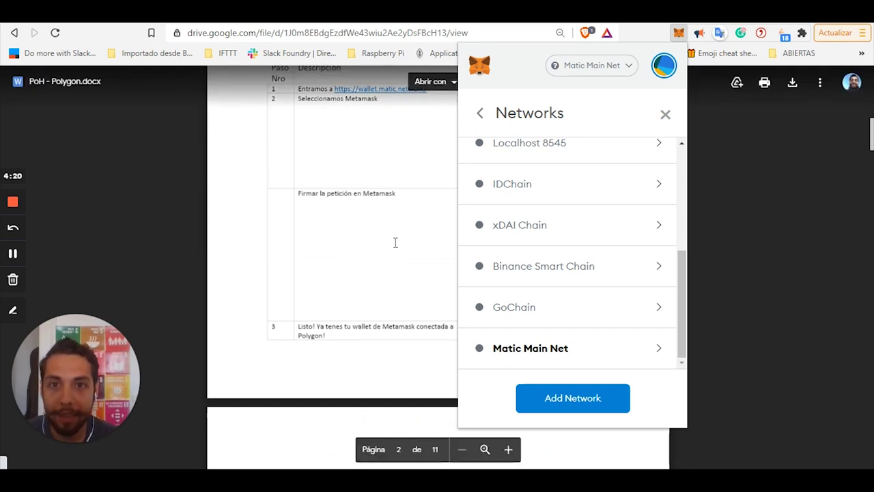
pyautogui.scroll(3, 395, 258)
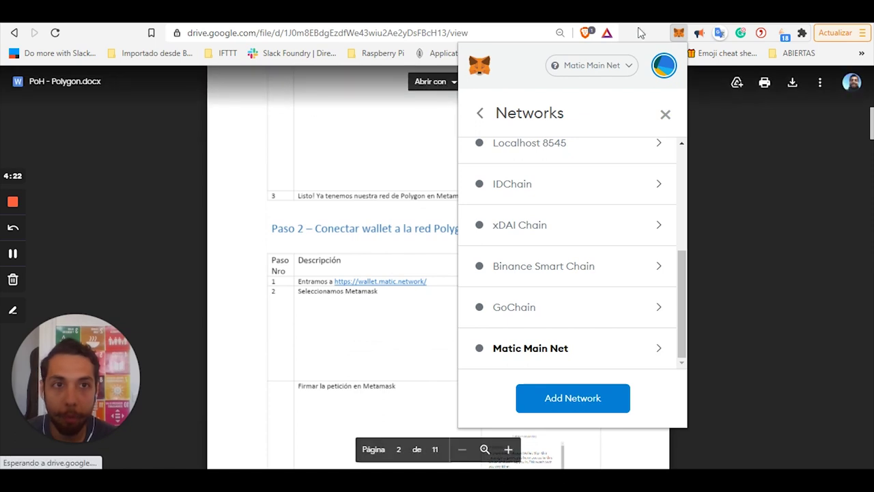
pyautogui.click(383, 281)
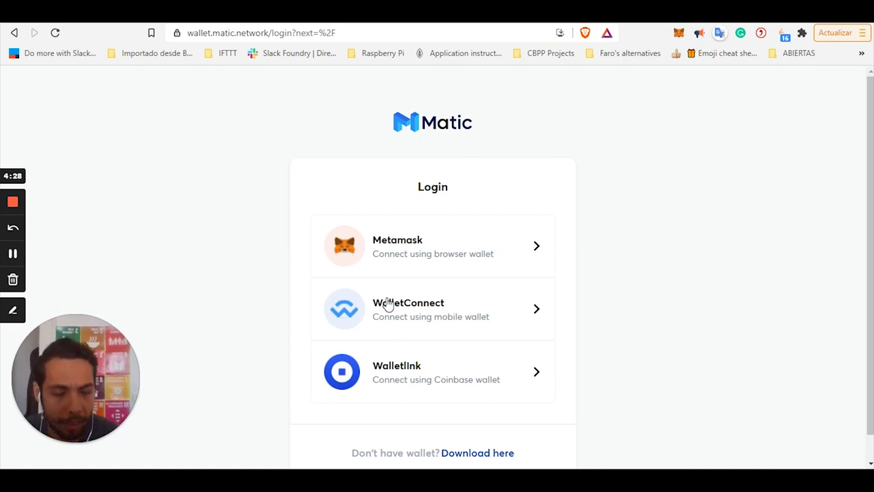
pyautogui.click(445, 254)
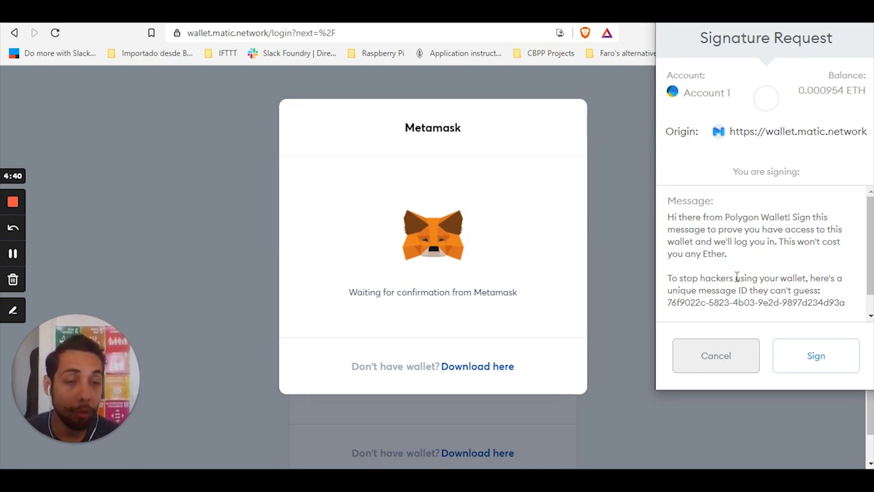
pyautogui.scroll(-1, 765, 273)
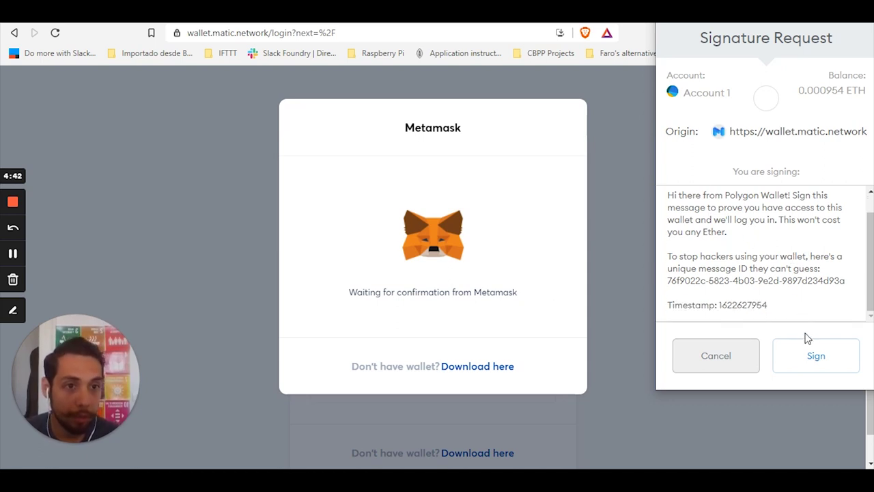
pyautogui.click(815, 368)
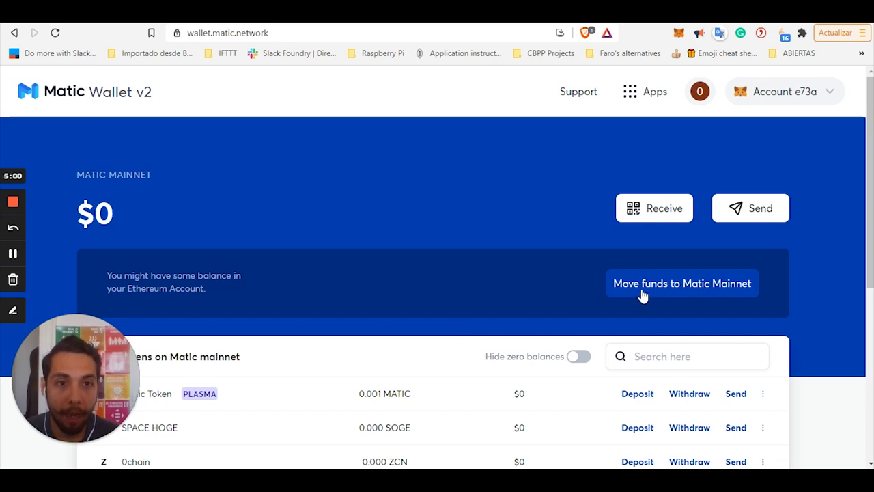
# Search the Matic mainnet tokens for "universal basic income" and add the UBI token to MetaMask.
pyautogui.click(661, 350)
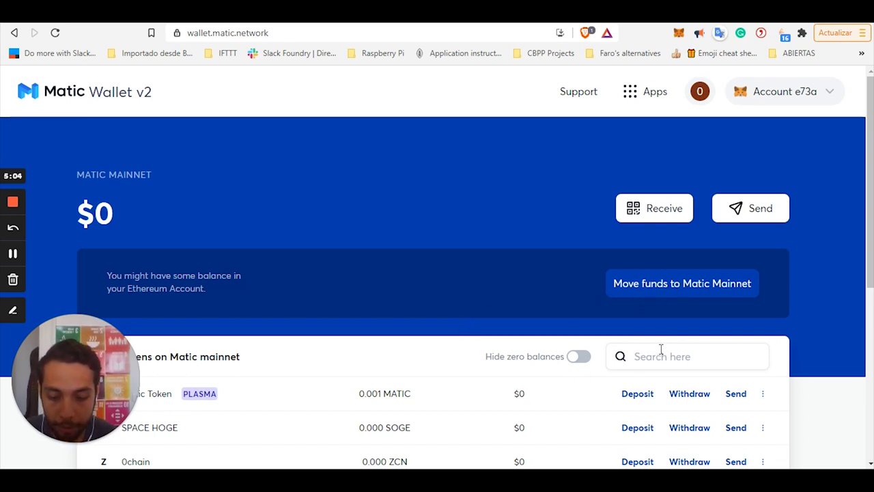
pyautogui.write('universal basic income')
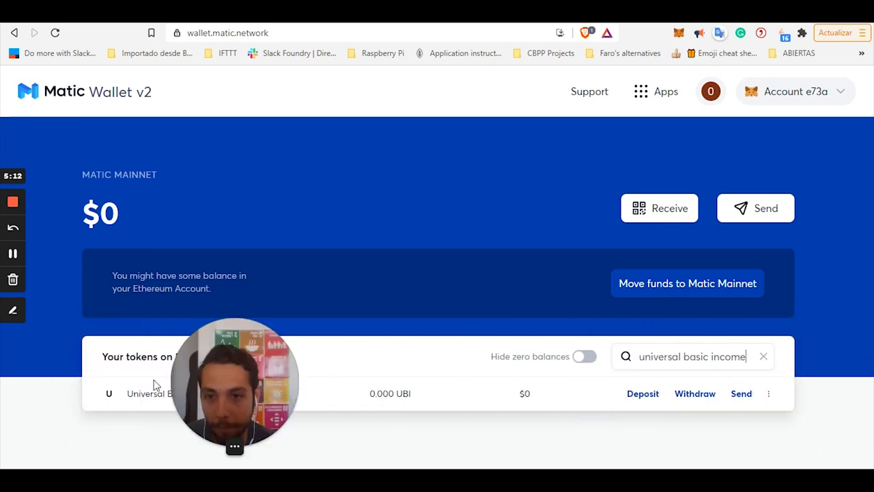
pyautogui.click(768, 396)
pyautogui.click(715, 413)
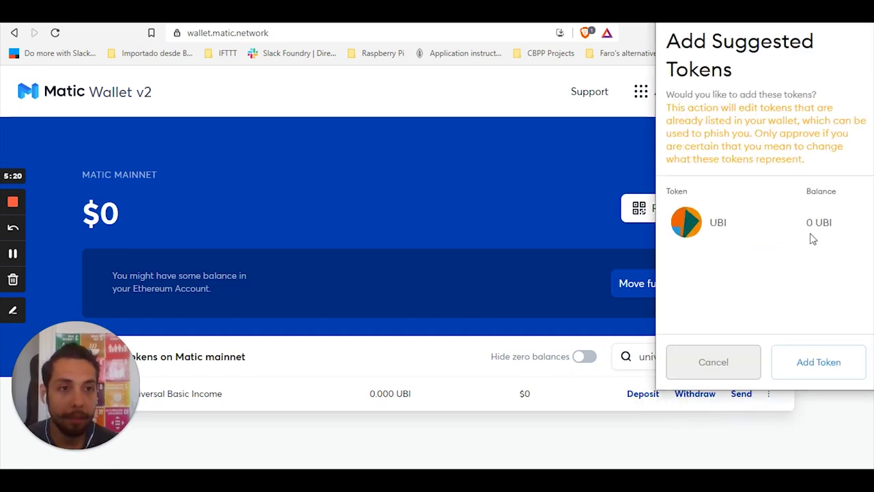
pyautogui.click(806, 367)
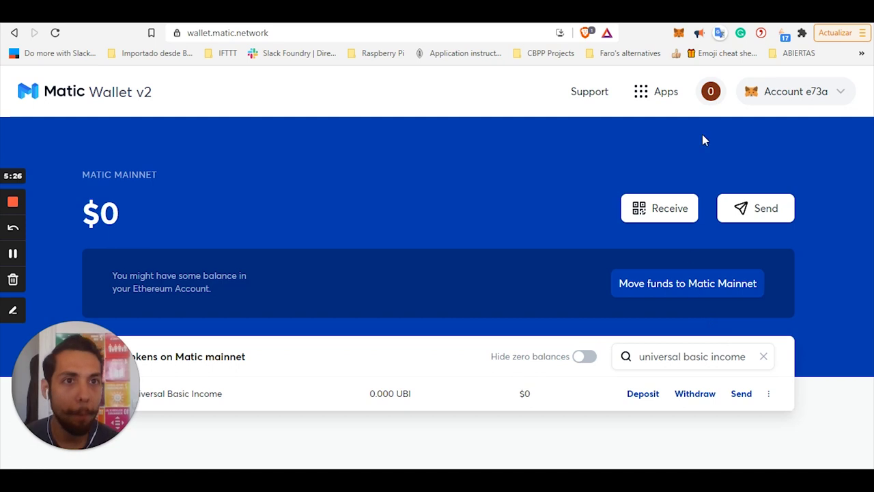
# Consult the guide up to Paso 4, then return to the Matic wallet and open the Matic Bridge app.
pyautogui.hotkey('ctrl', 'Tab')
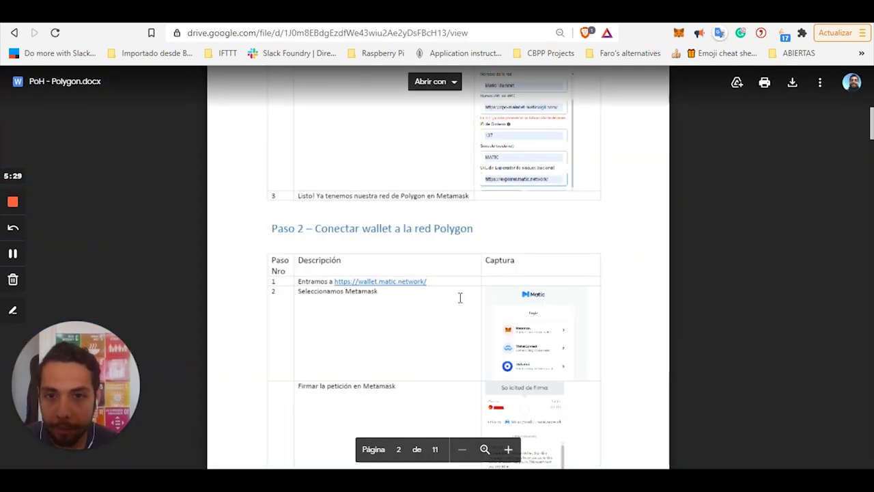
pyautogui.scroll(-3, 460, 302)
pyautogui.scroll(-3, 459, 301)
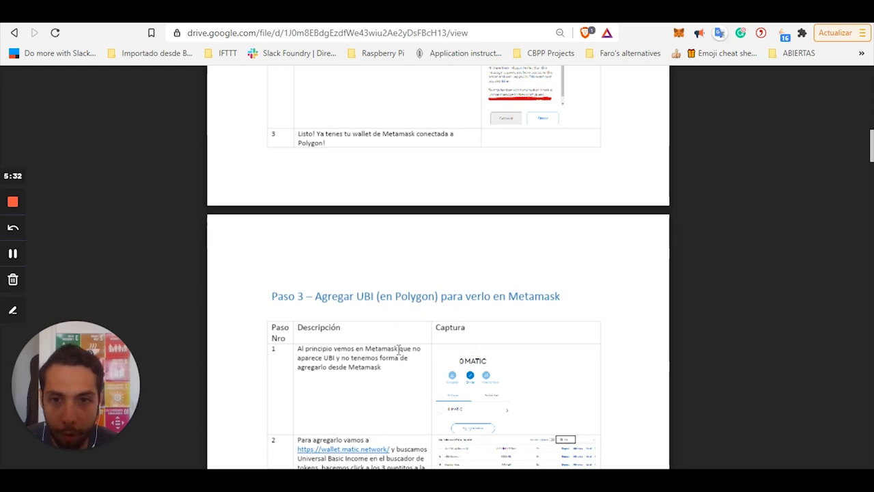
pyautogui.scroll(-3, 399, 349)
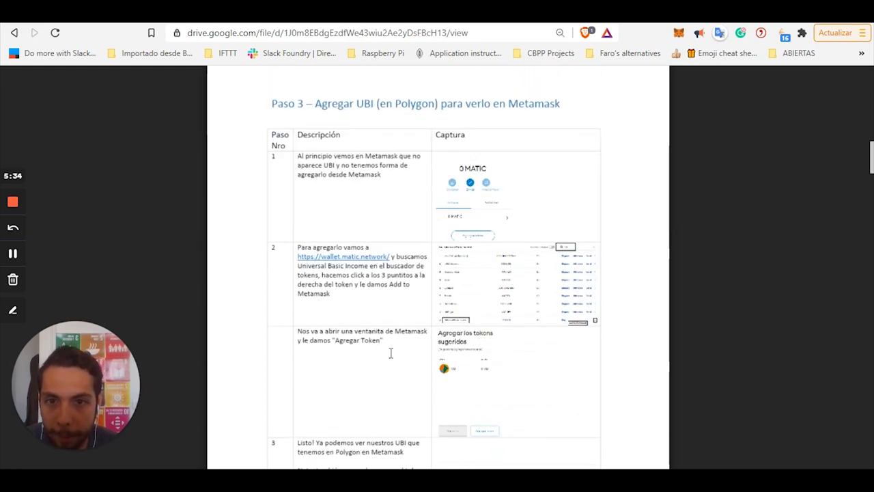
pyautogui.scroll(-10, 390, 353)
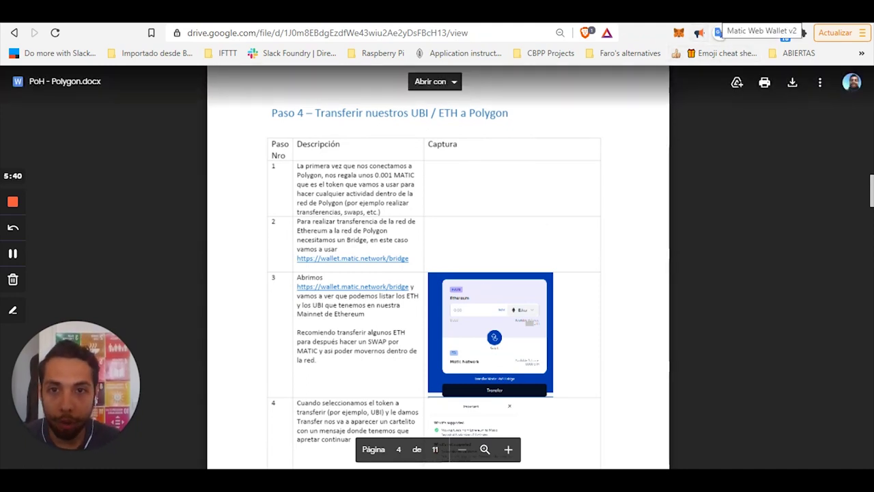
pyautogui.click(721, 15)
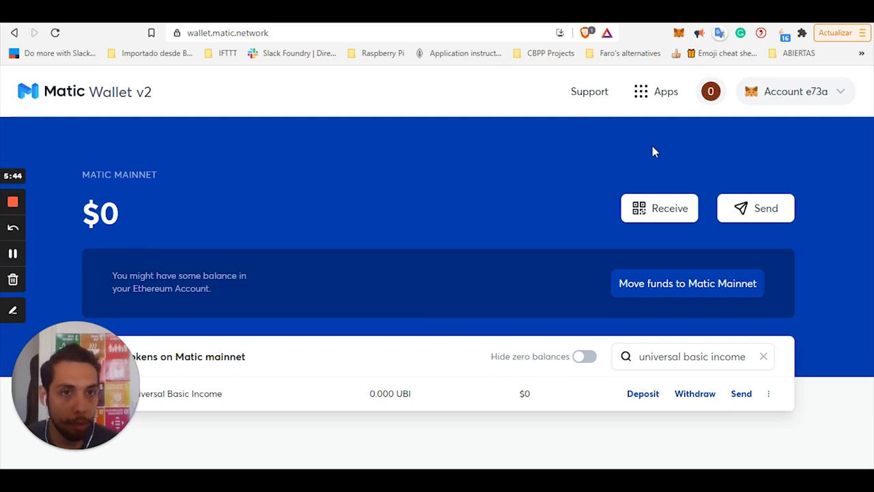
pyautogui.click(662, 100)
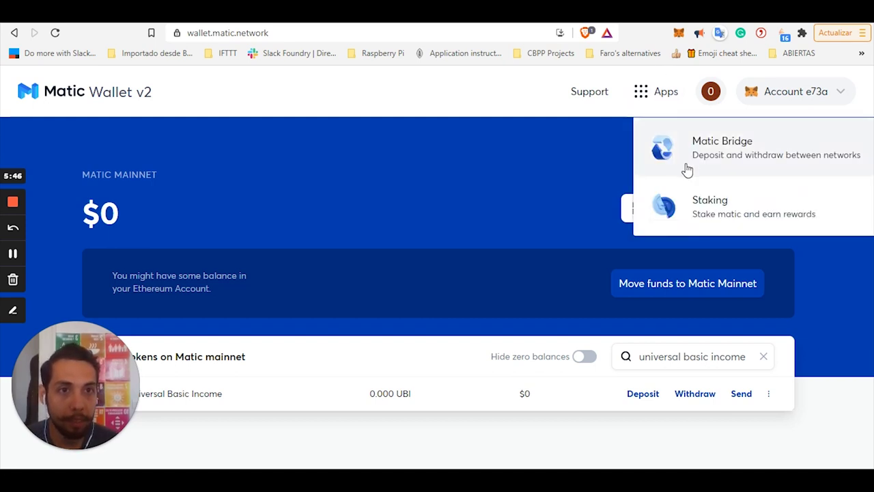
pyautogui.click(717, 159)
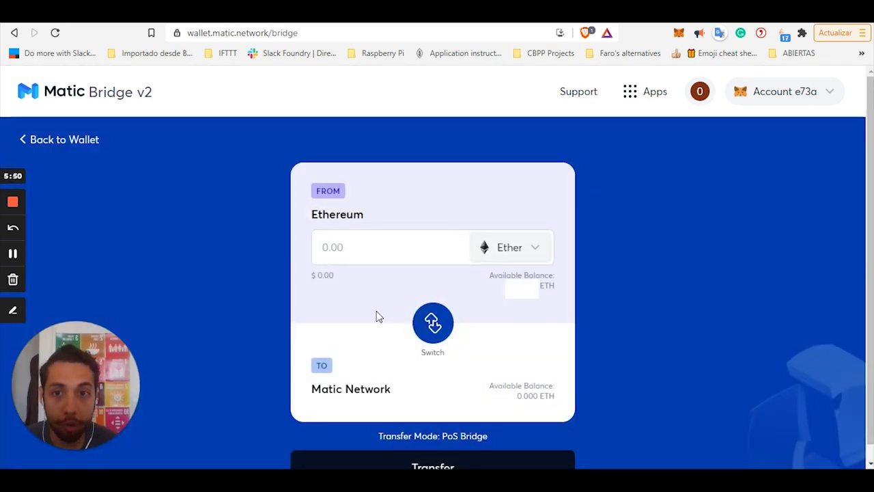
# Set the amount to transfer from Ethereum to the Matic Network to 0.01 Ether.
pyautogui.click(366, 258)
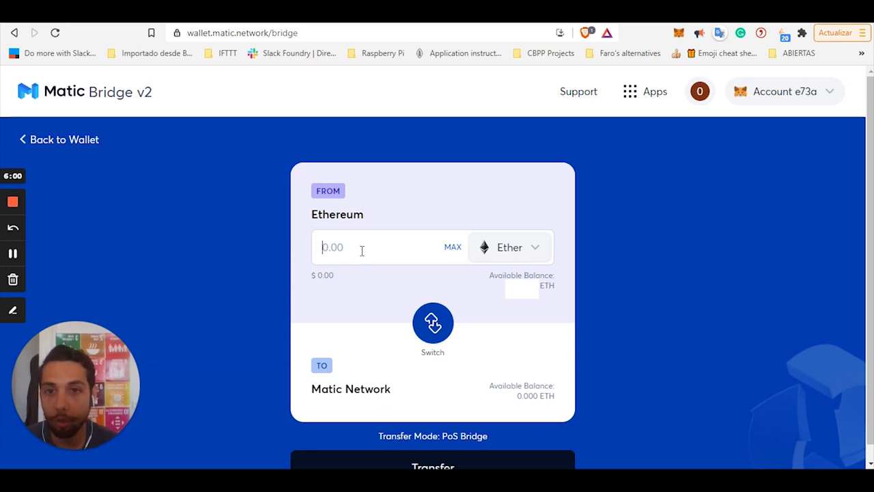
pyautogui.write('0')
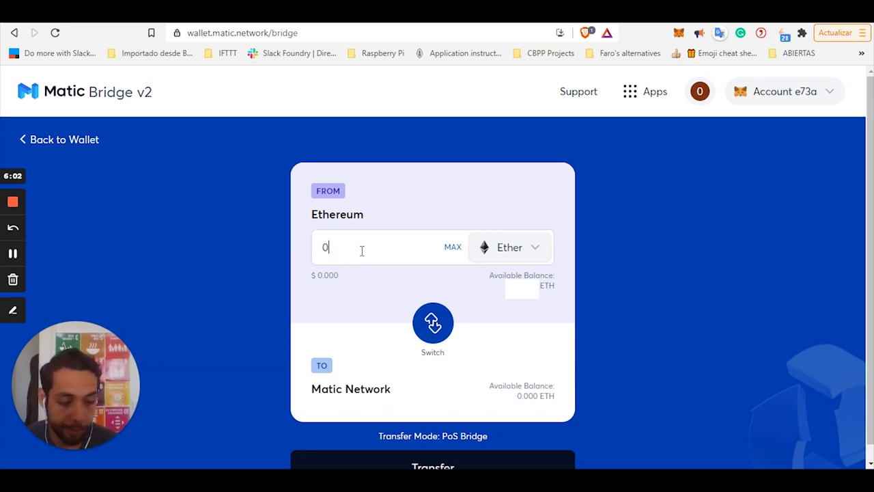
pyautogui.write('.01')
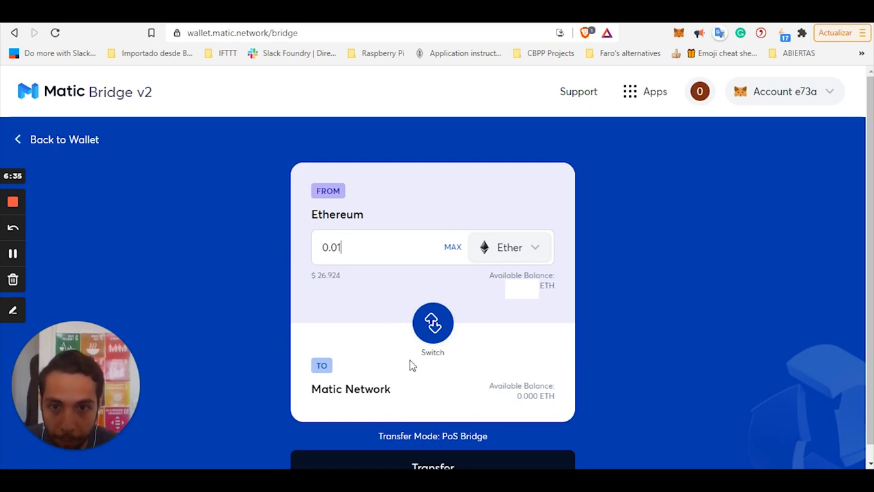
pyautogui.click(346, 245)
pyautogui.press('BackSpace')
pyautogui.press('BackSpace')
pyautogui.press('BackSpace')
pyautogui.write('.01')
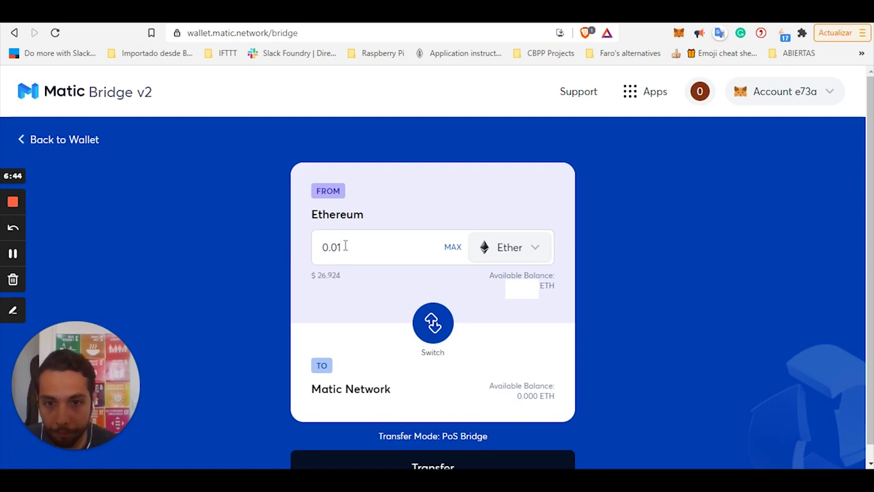
# Start the Ether transfer and proceed through the support notice, gas overview and transfer review.
pyautogui.scroll(-1, 444, 280)
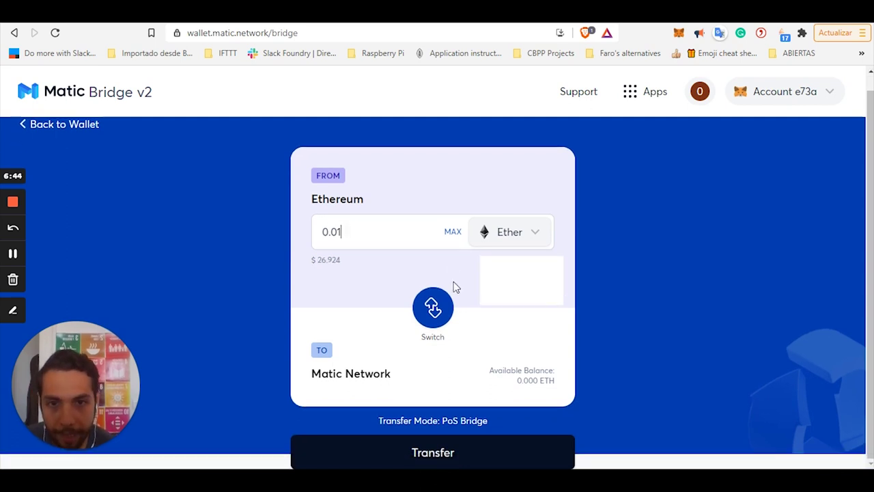
pyautogui.click(439, 454)
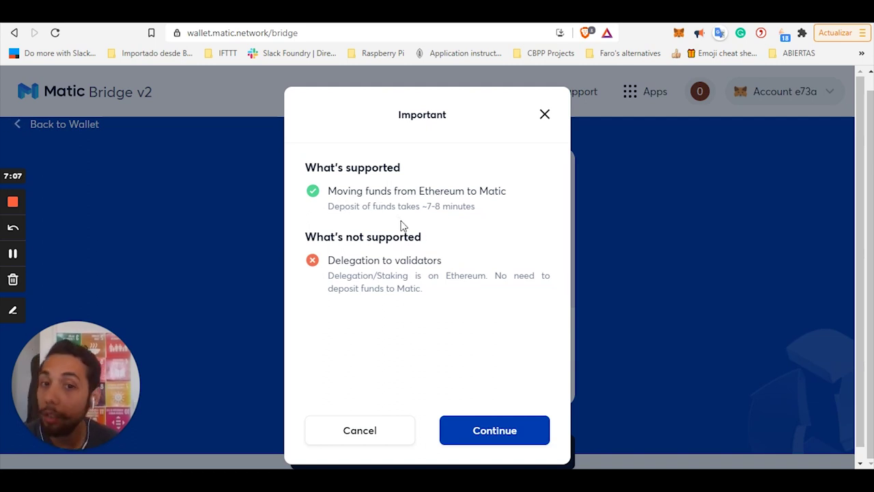
pyautogui.click(476, 429)
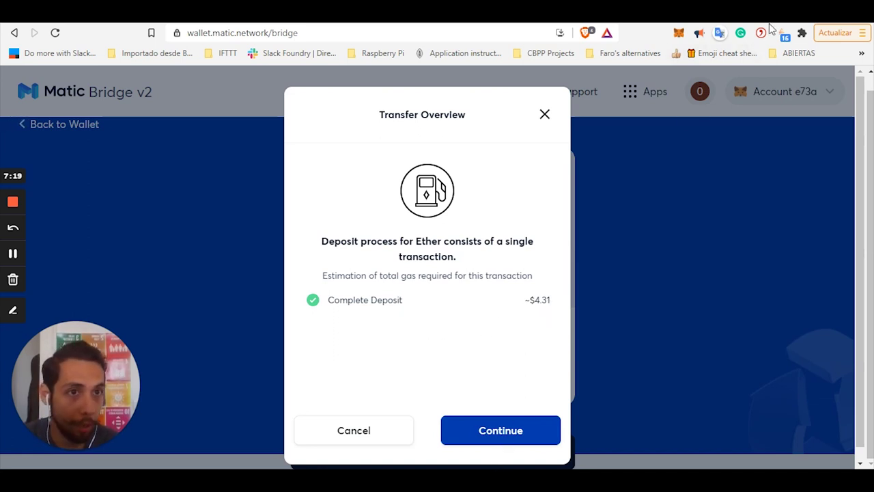
pyautogui.click(508, 427)
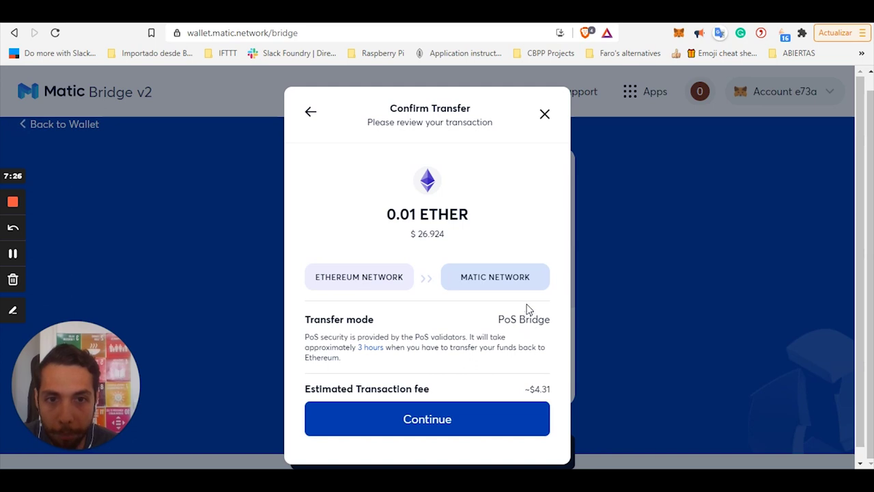
pyautogui.scroll(-1, 427, 386)
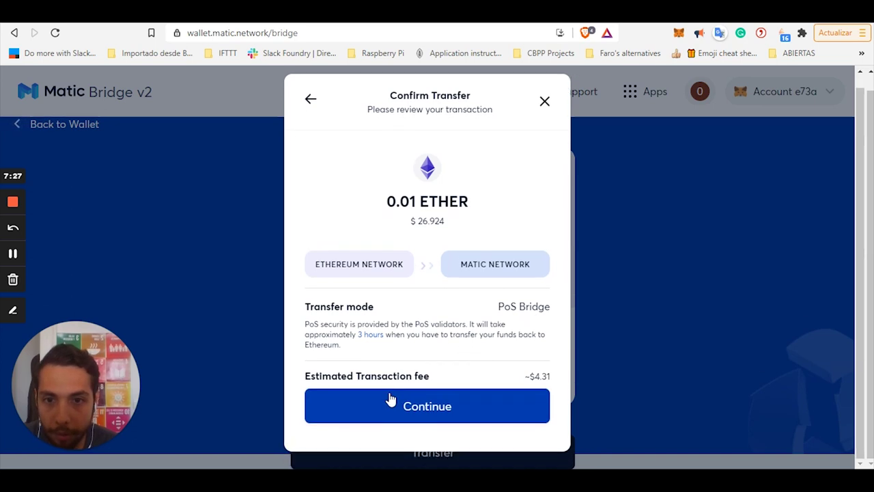
pyautogui.click(437, 415)
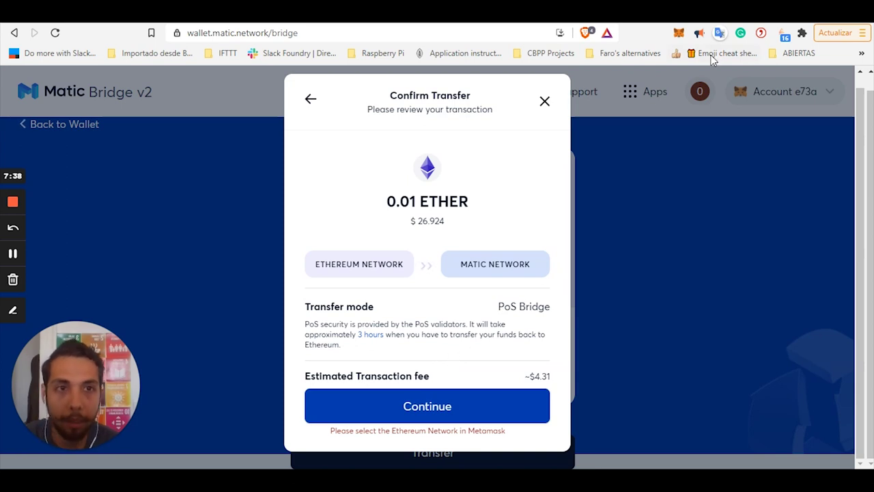
# Switch MetaMask to Ethereum Mainnet and resubmit the Ether transfer for confirmation.
pyautogui.click(679, 34)
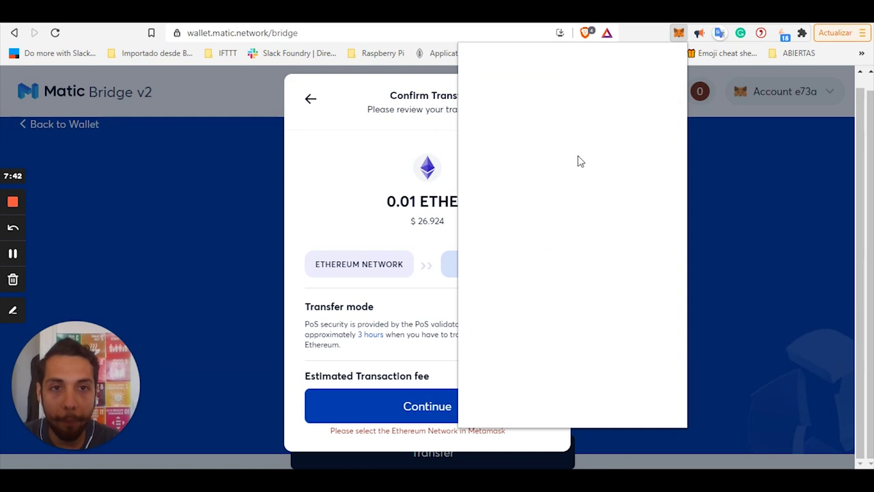
pyautogui.click(603, 66)
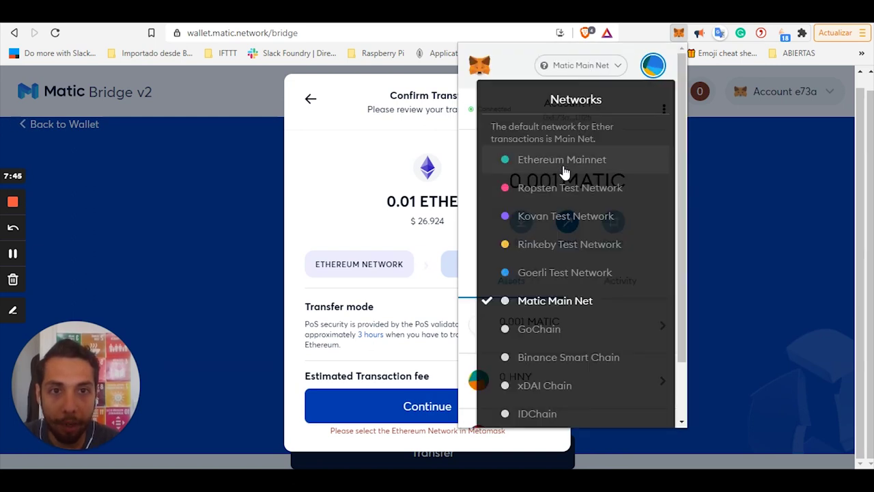
pyautogui.click(563, 169)
pyautogui.click(428, 304)
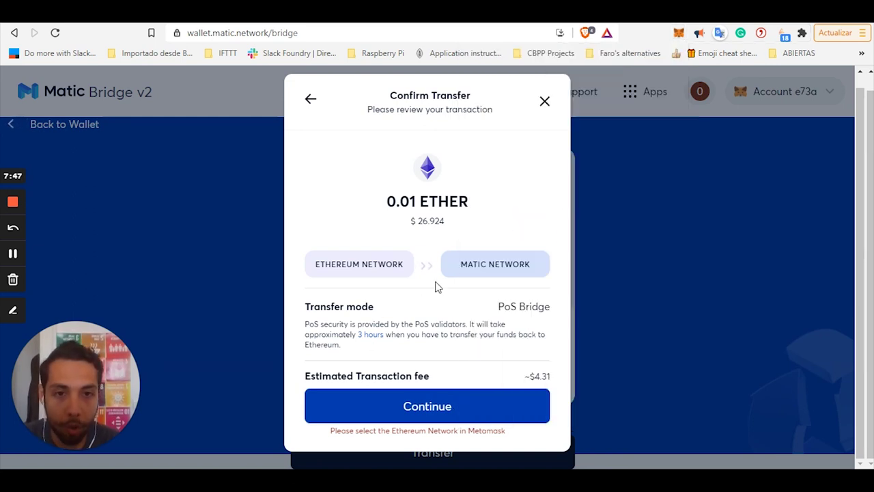
pyautogui.click(440, 412)
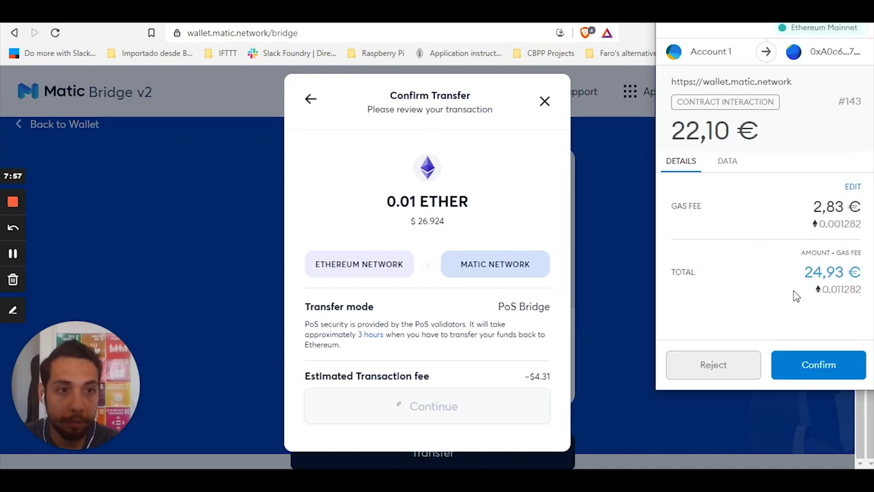
# Set the gas price to 18 GWEI in MetaMask's advanced gas settings and confirm the Ether deposit.
pyautogui.click(854, 191)
pyautogui.click(794, 57)
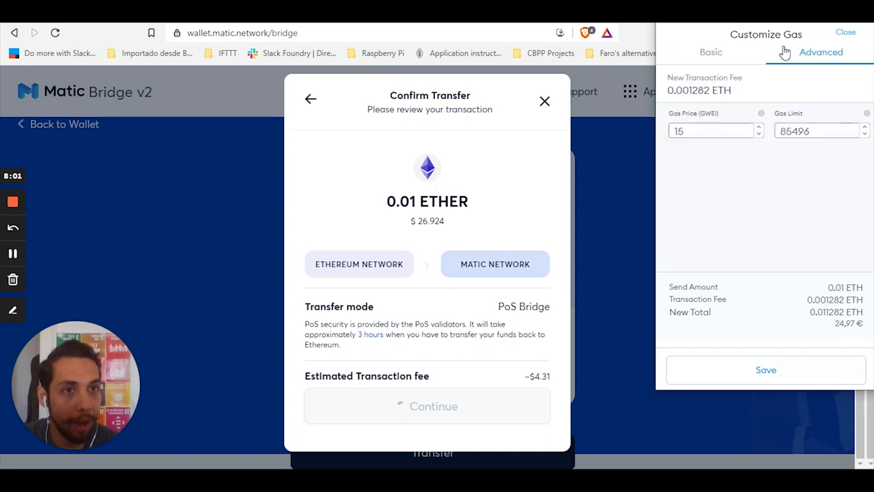
pyautogui.moveTo(724, 8); pyautogui.dragTo(552, 49)
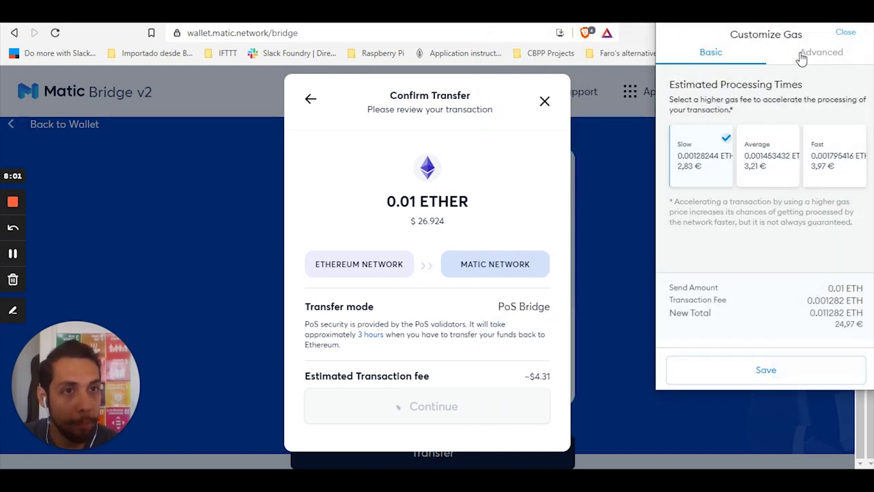
pyautogui.click(797, 54)
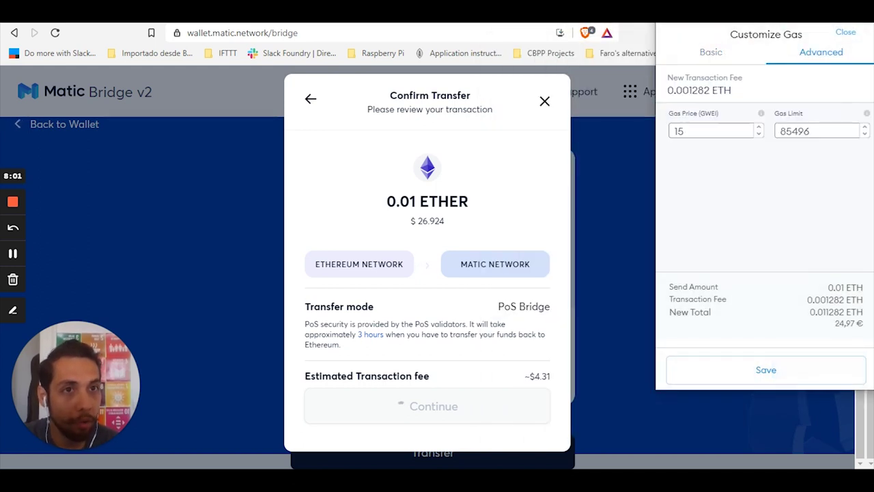
pyautogui.moveTo(735, 27); pyautogui.dragTo(548, 53)
pyautogui.doubleClick(508, 172)
pyautogui.write('18')
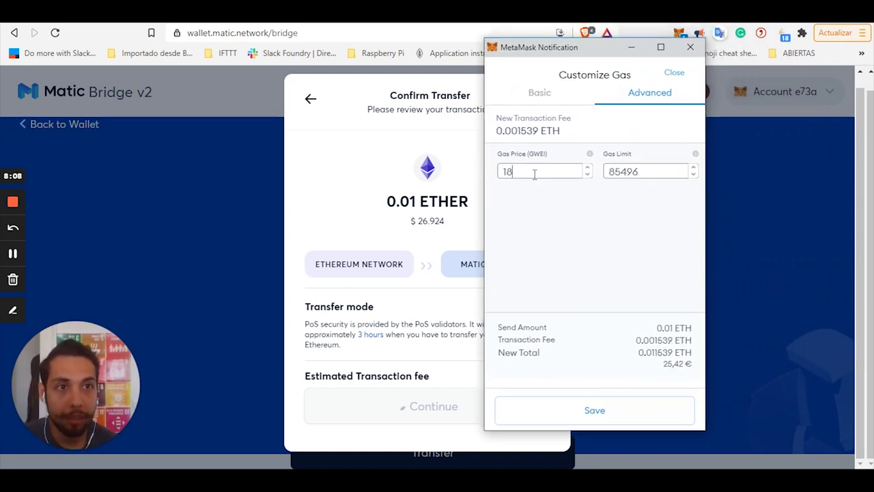
pyautogui.click(594, 410)
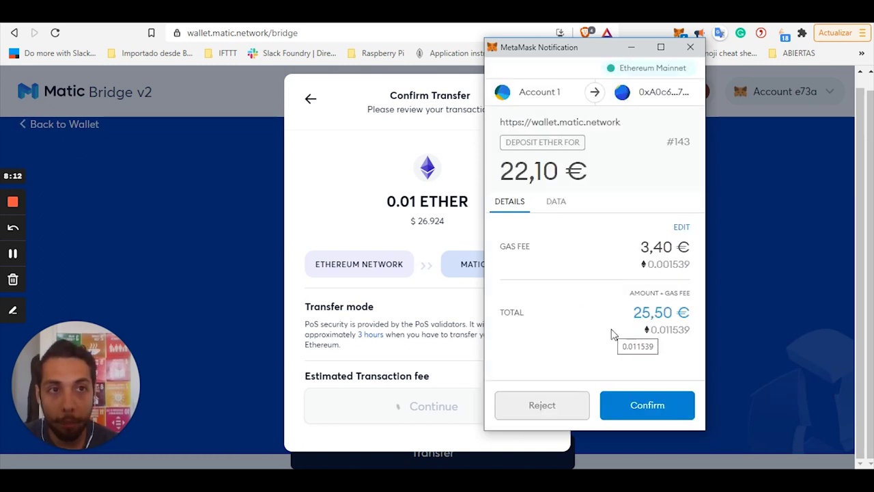
pyautogui.click(630, 409)
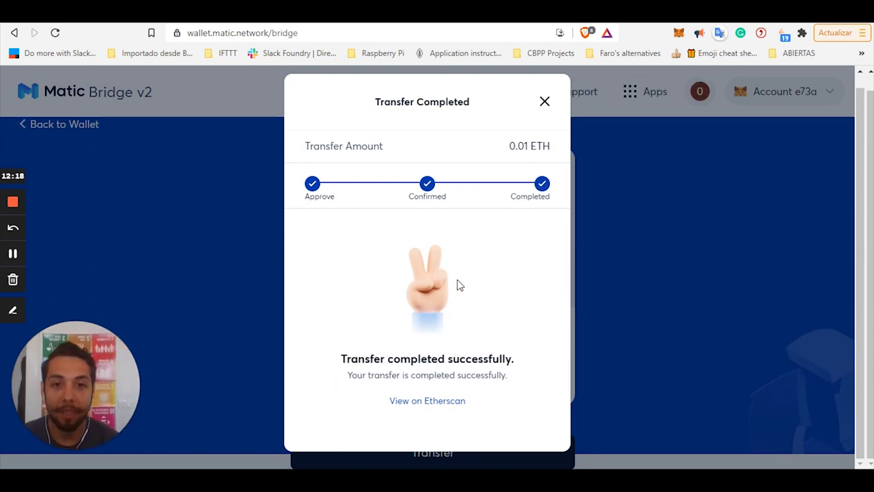
pyautogui.click(544, 103)
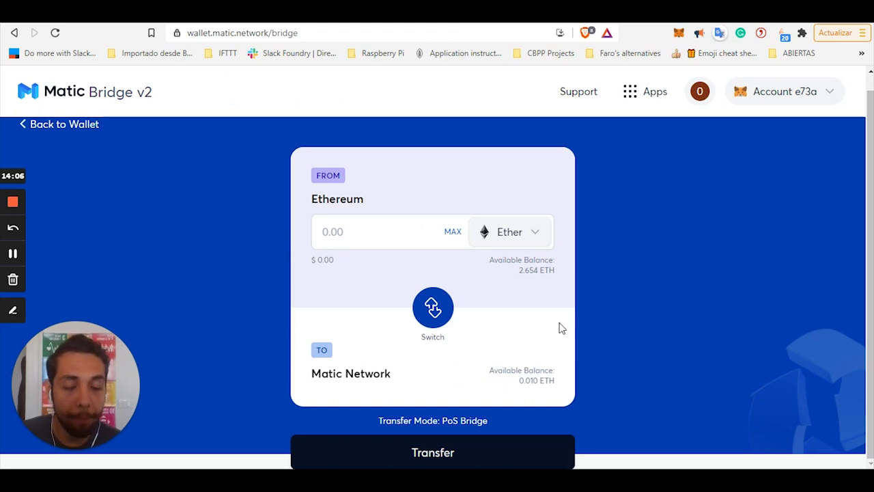
# Search the Ethereum tokens for "universal basic" and choose Universal Basic Income as the token to transfer.
pyautogui.click(526, 246)
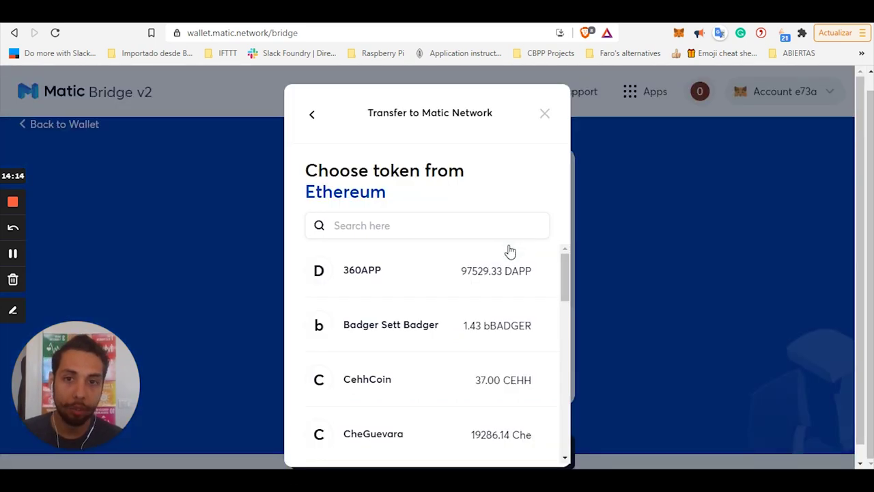
pyautogui.click(456, 228)
pyautogui.write('ubi')
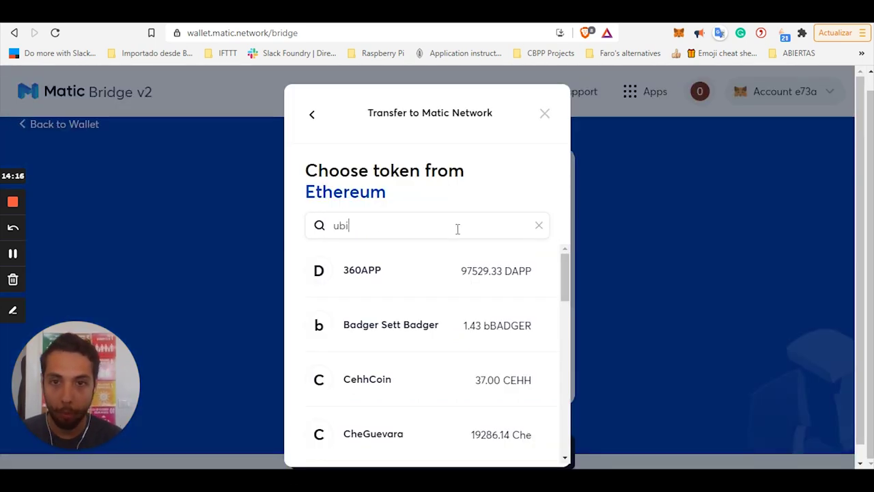
pyautogui.press('BackSpace')
pyautogui.press('BackSpace')
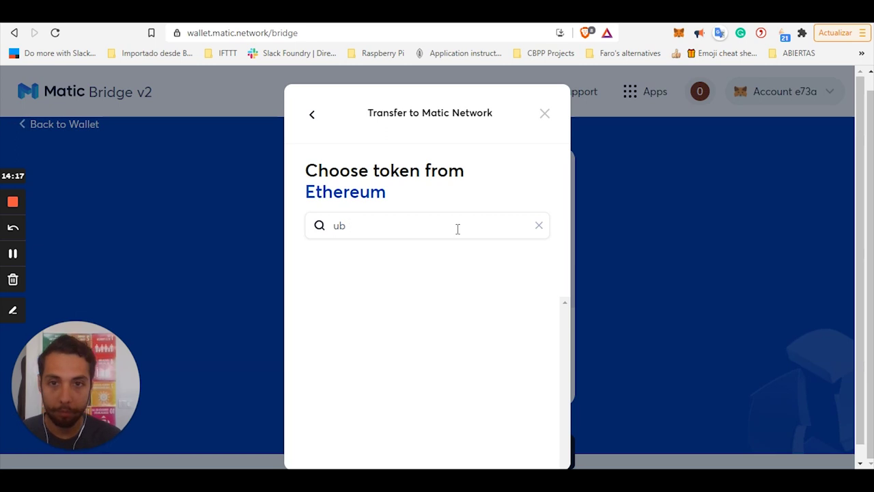
pyautogui.write('niversal ')
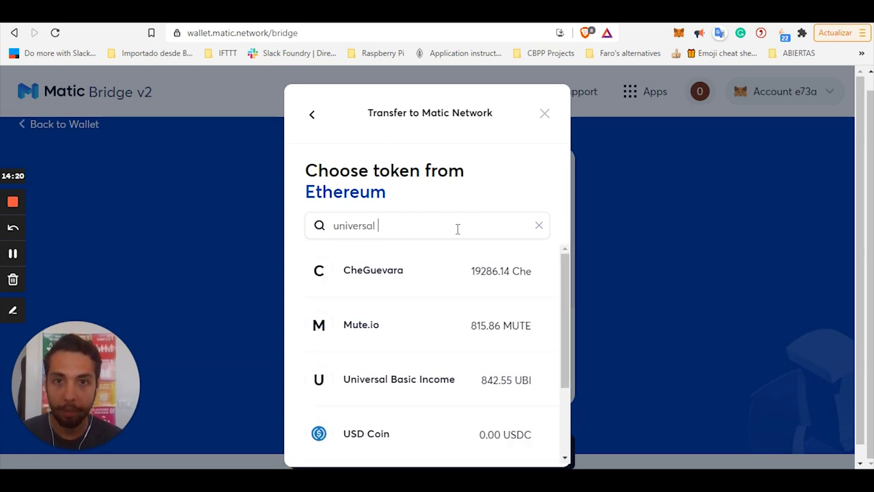
pyautogui.write('basic')
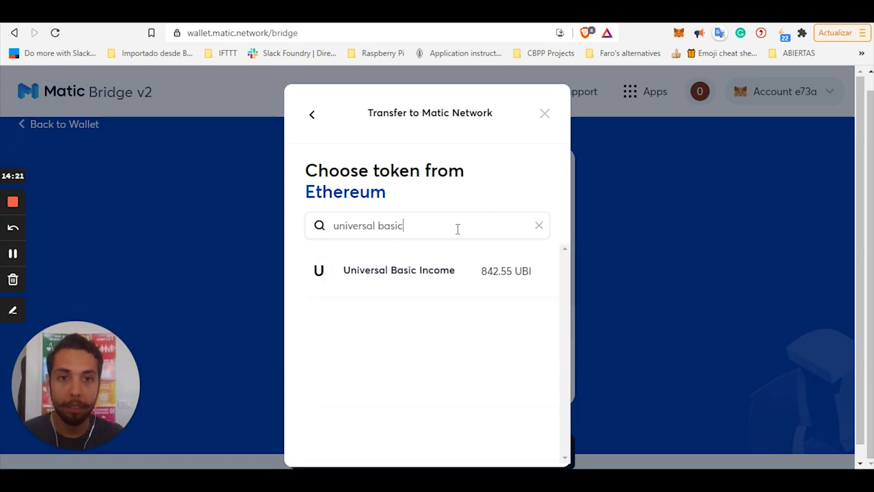
pyautogui.click(426, 270)
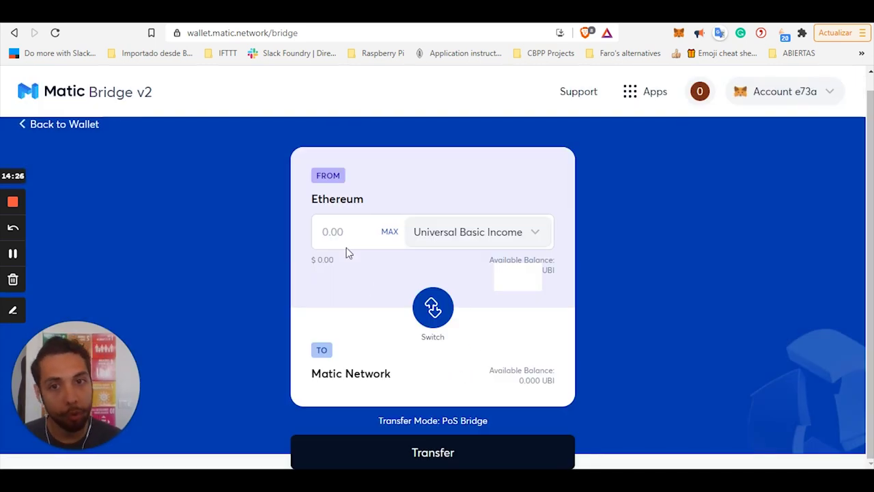
# Transfer the maximum UBI balance to the Matic Network and approve the UBI spending permission in MetaMask.
pyautogui.click(389, 233)
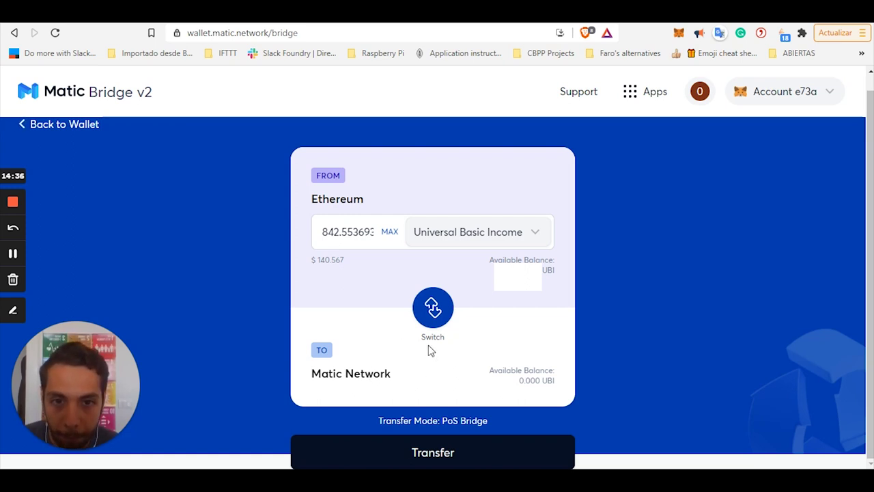
pyautogui.click(427, 455)
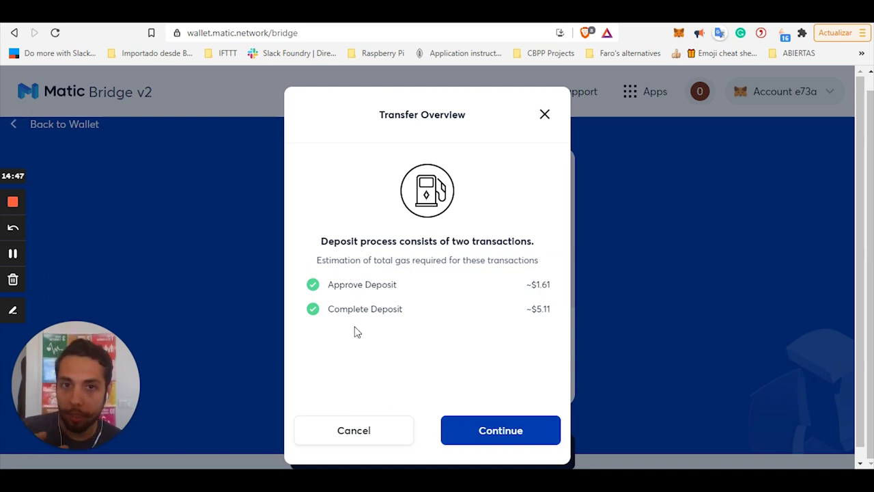
pyautogui.click(481, 437)
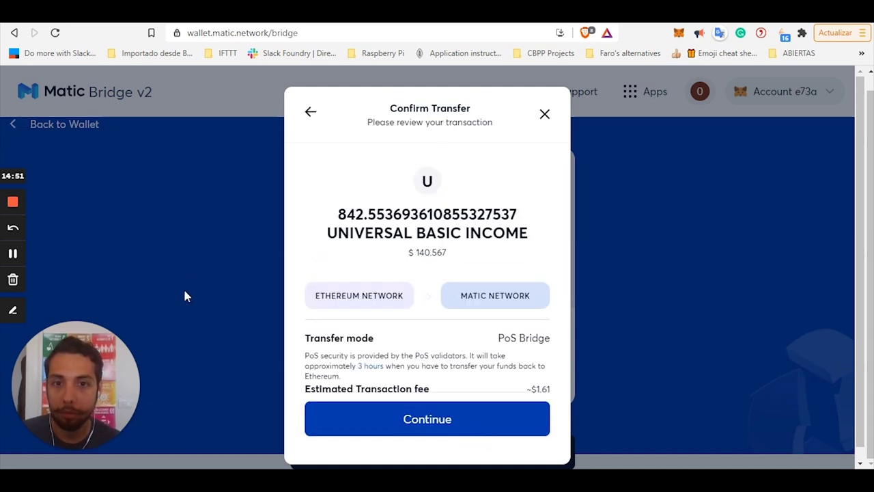
pyautogui.click(427, 418)
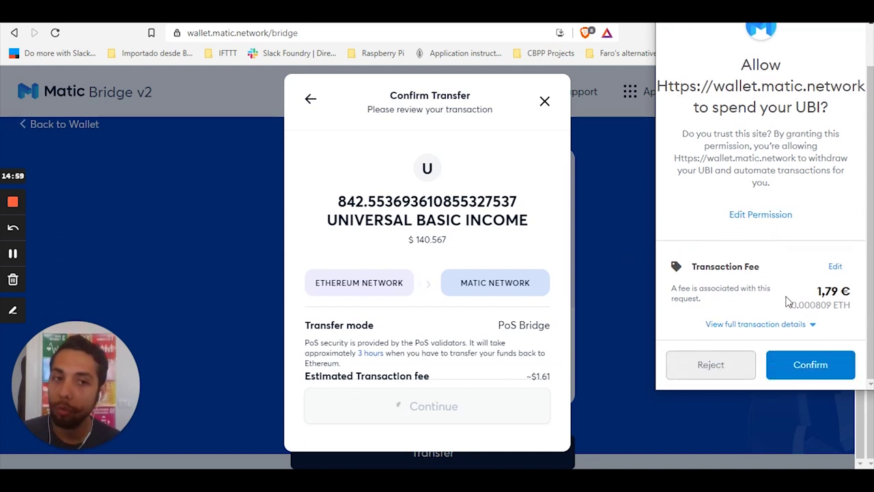
pyautogui.click(811, 365)
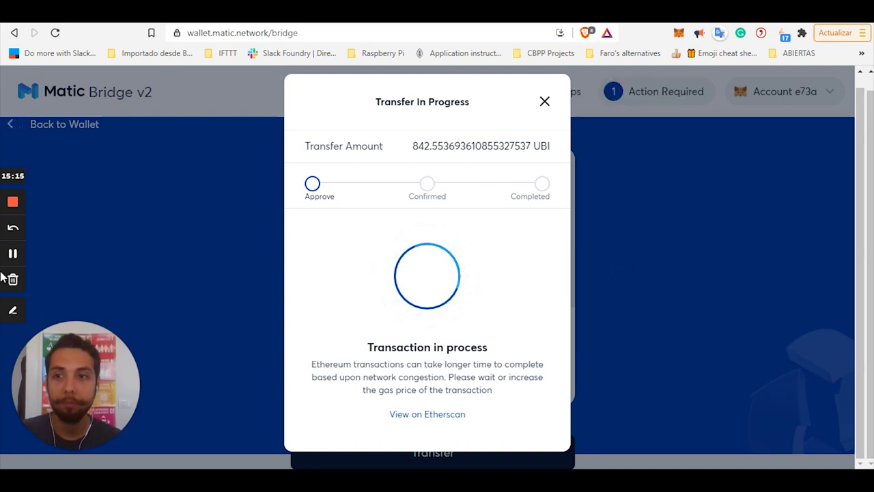
pyautogui.click(13, 254)
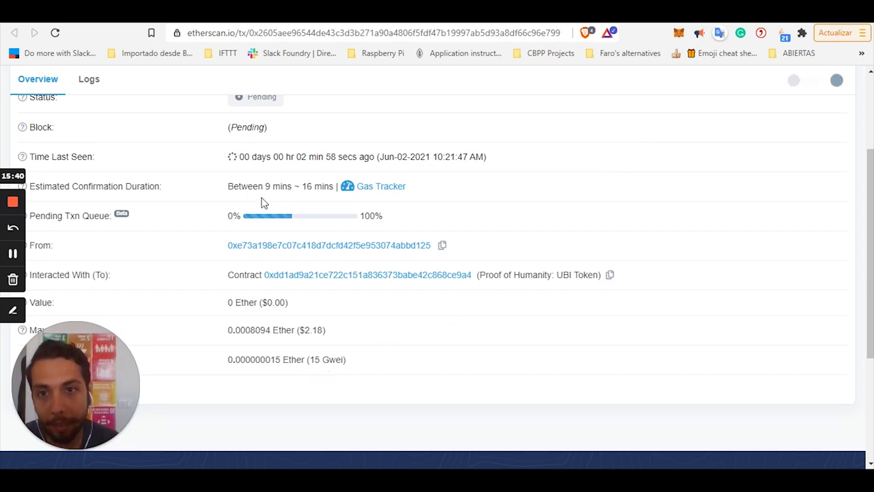
pyautogui.moveTo(300, 187)
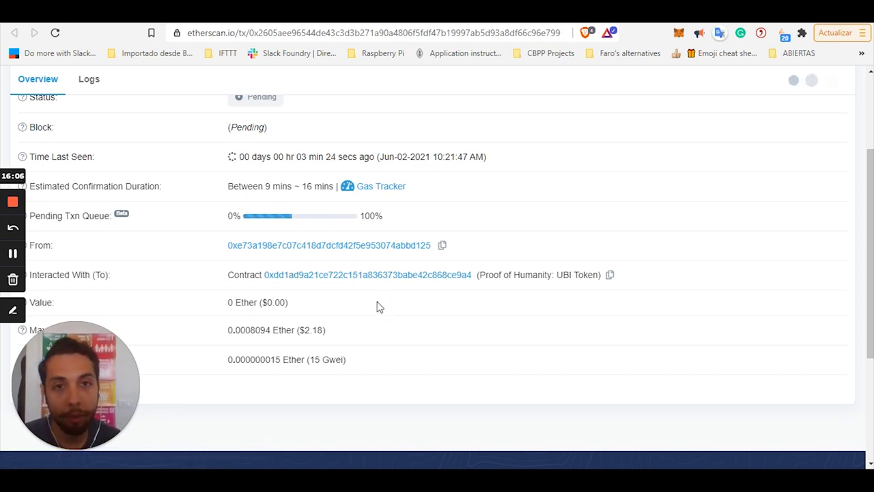
pyautogui.click(13, 255)
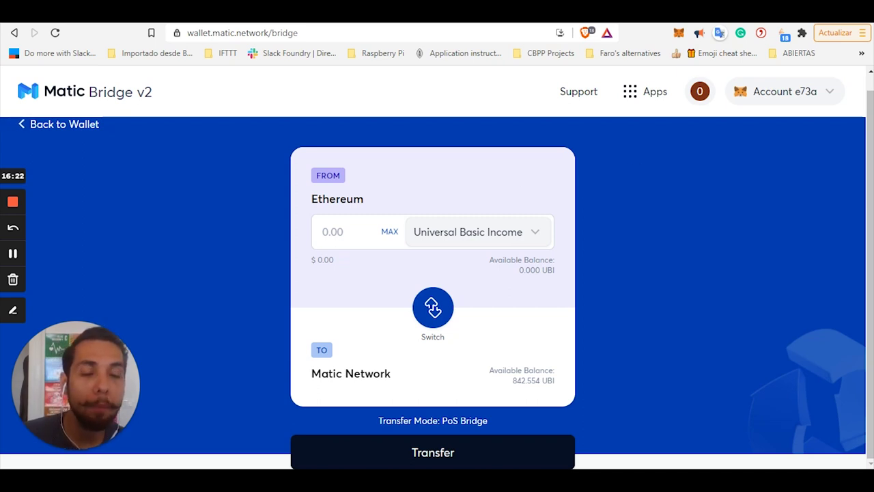
# Switch to the QuickSwap exchange and look at the tokens offered for the receiving side of the swap.
pyautogui.hotkey('ctrl', 'Tab')
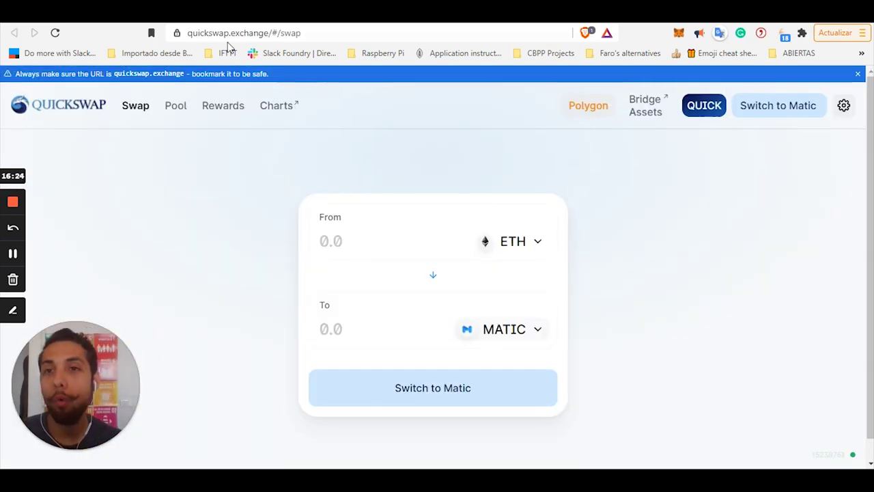
pyautogui.click(307, 34)
pyautogui.press('End')
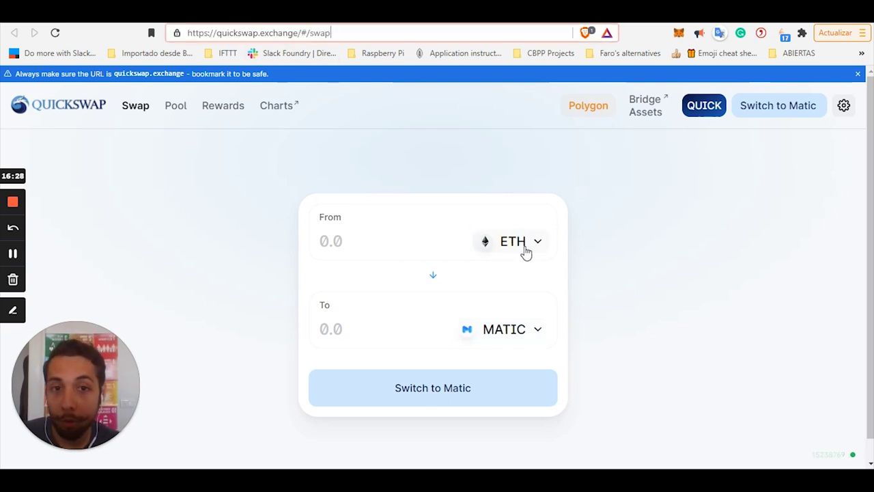
pyautogui.click(499, 331)
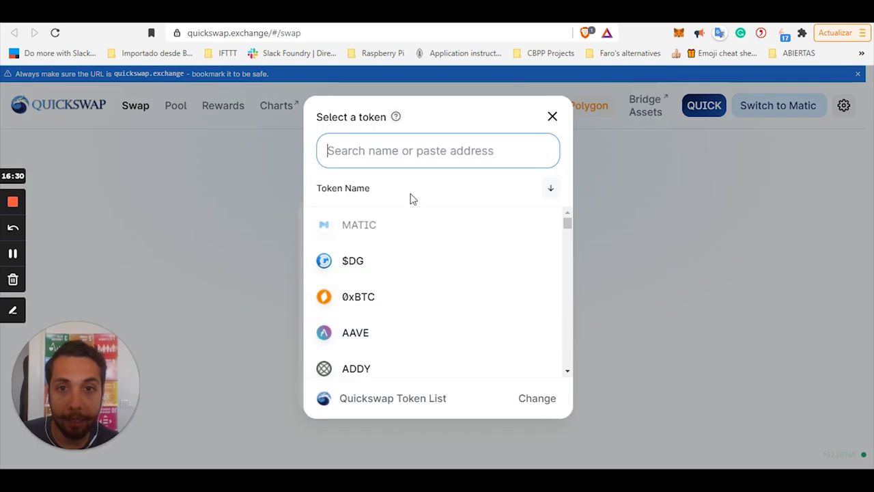
pyautogui.click(423, 245)
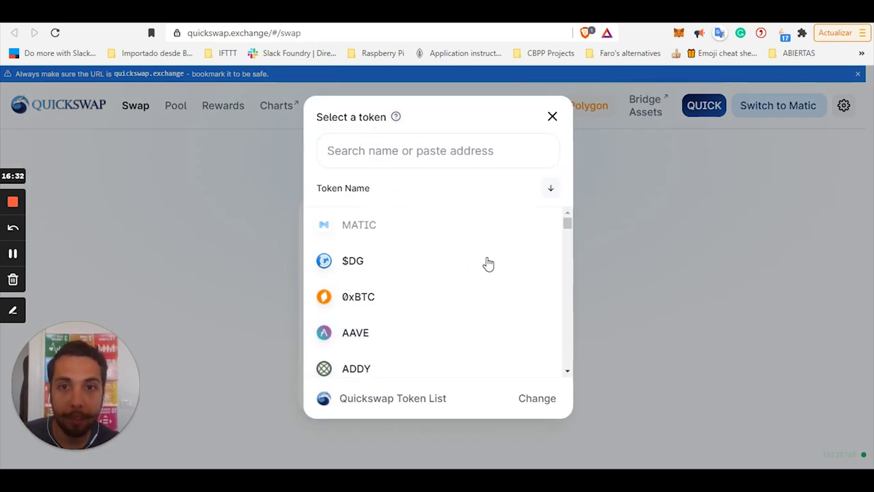
pyautogui.click(554, 117)
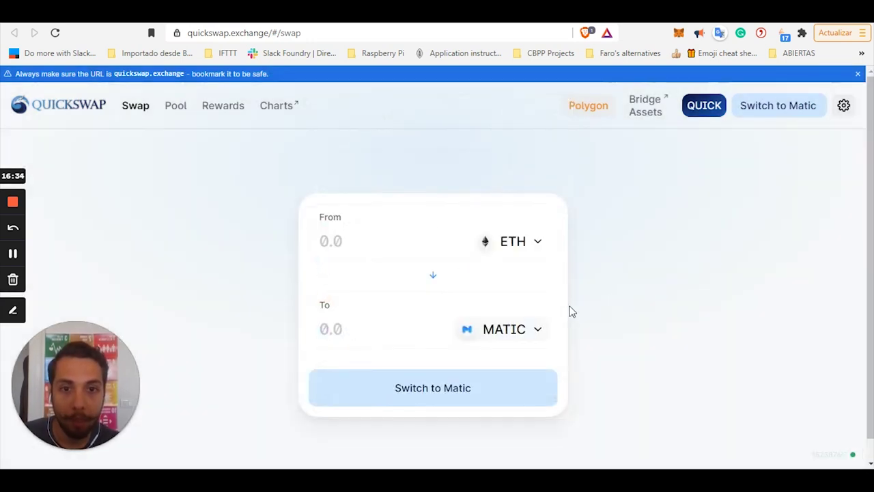
# Enter 0.001 ETH as the amount to swap for MATIC and review the swap details.
pyautogui.write('0.0')
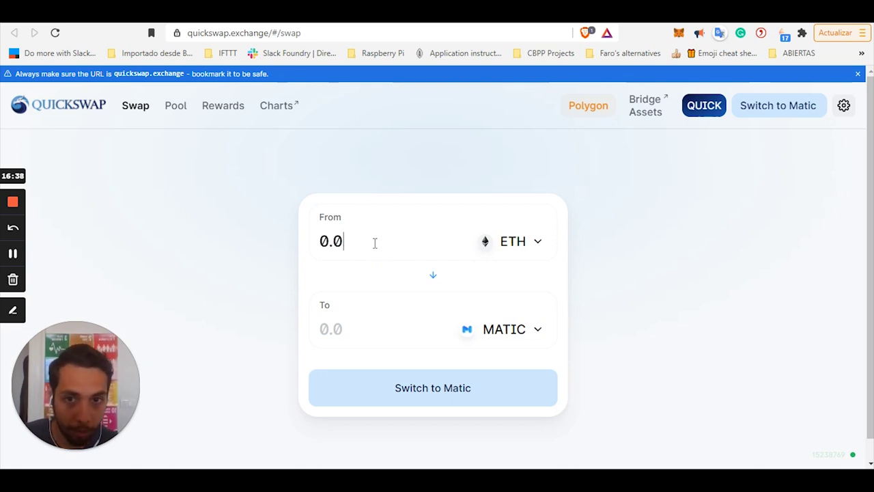
pyautogui.write('01')
pyautogui.press('BackSpace')
pyautogui.write('01')
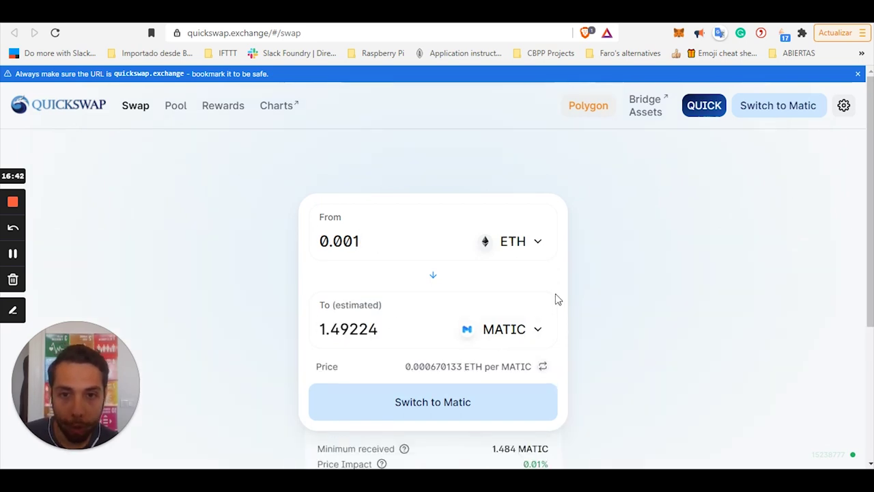
pyautogui.scroll(-3, 614, 295)
pyautogui.scroll(3, 555, 298)
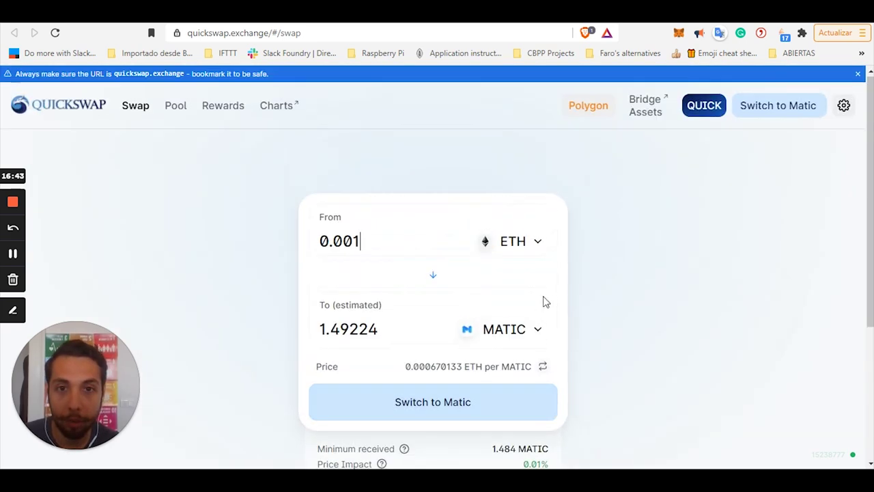
# Switch the MetaMask network to Matic Main Net for use with QuickSwap.
pyautogui.click(679, 34)
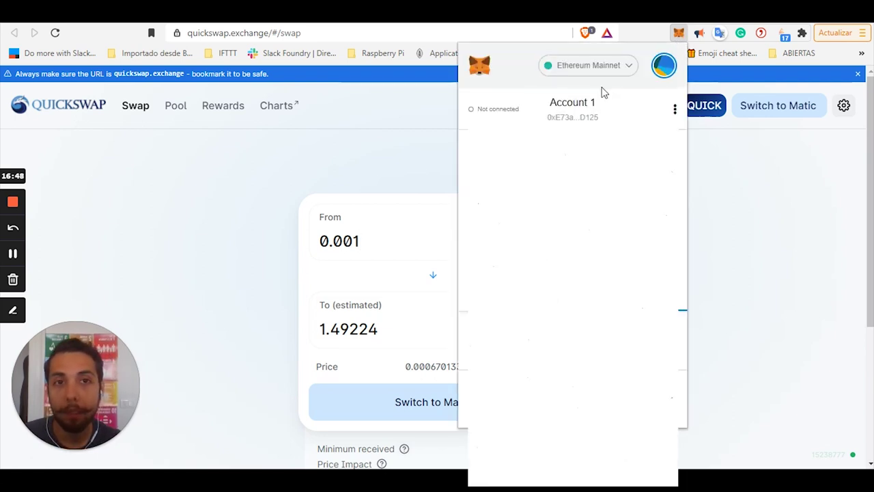
pyautogui.click(601, 71)
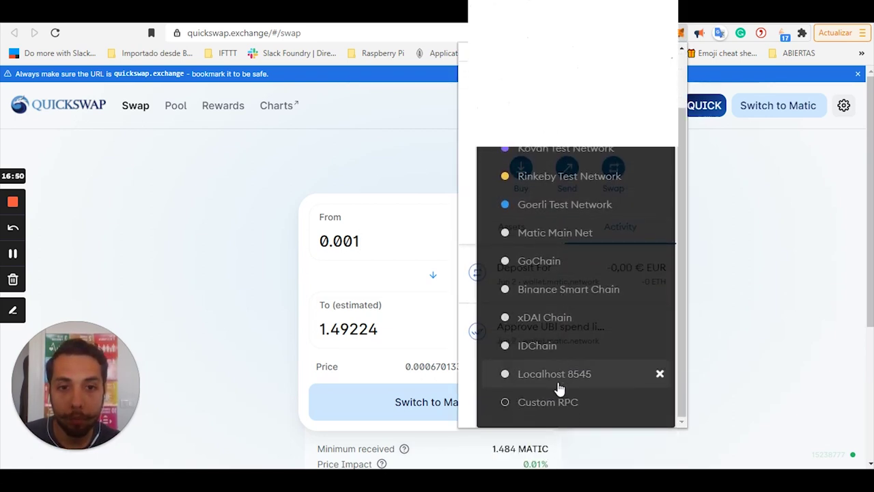
pyautogui.click(560, 232)
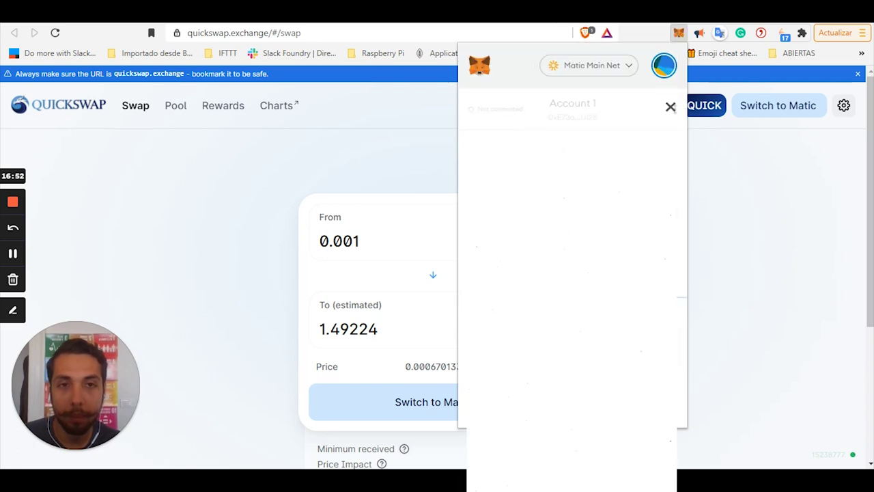
pyautogui.click(748, 210)
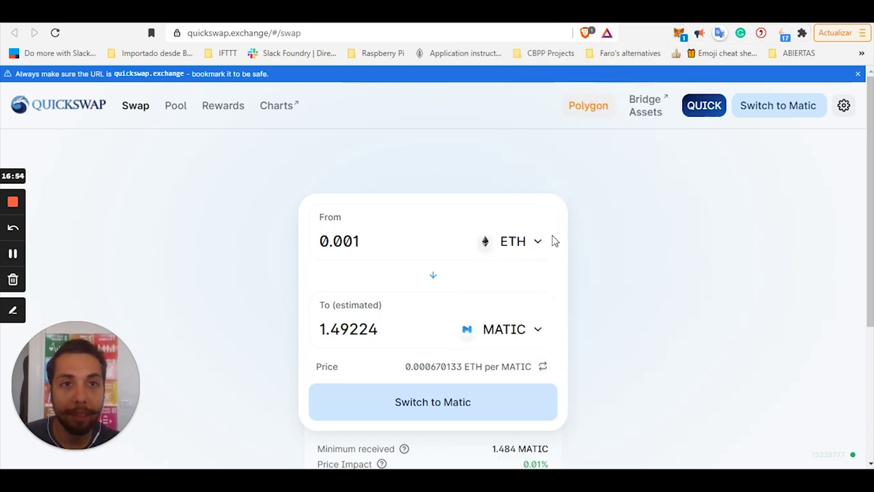
# Connect QuickSwap to MetaMask and authorize the connection for Account 1.
pyautogui.scroll(-4, 502, 396)
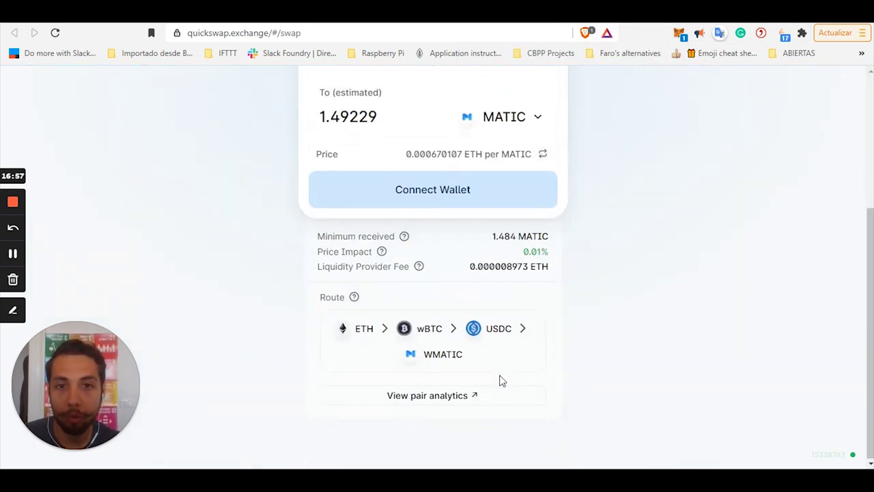
pyautogui.scroll(4, 499, 380)
pyautogui.click(455, 389)
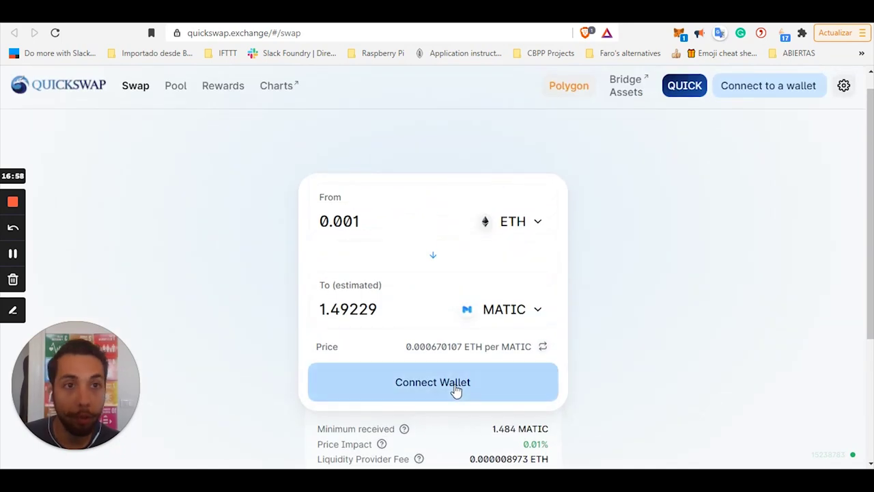
pyautogui.click(431, 251)
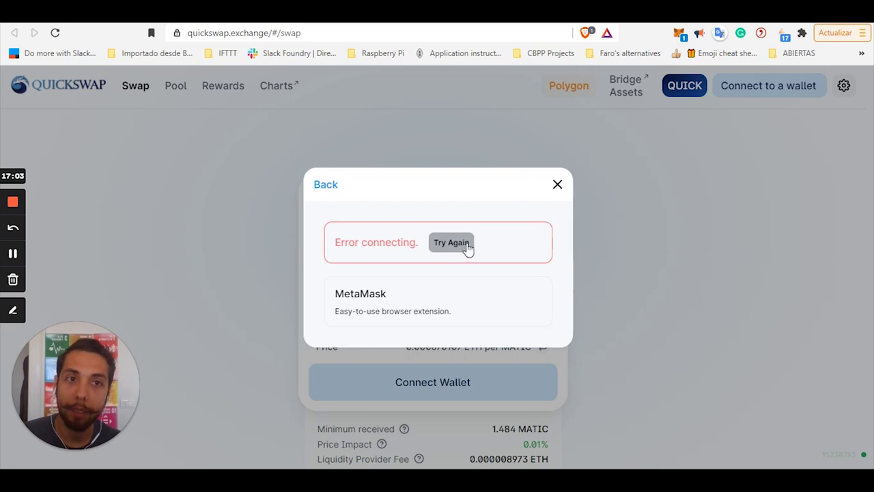
pyautogui.click(679, 33)
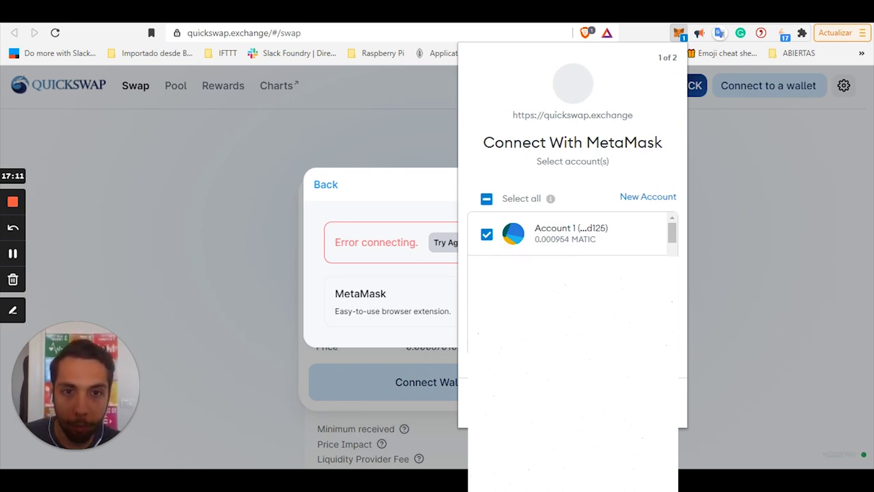
pyautogui.click(632, 404)
pyautogui.click(632, 405)
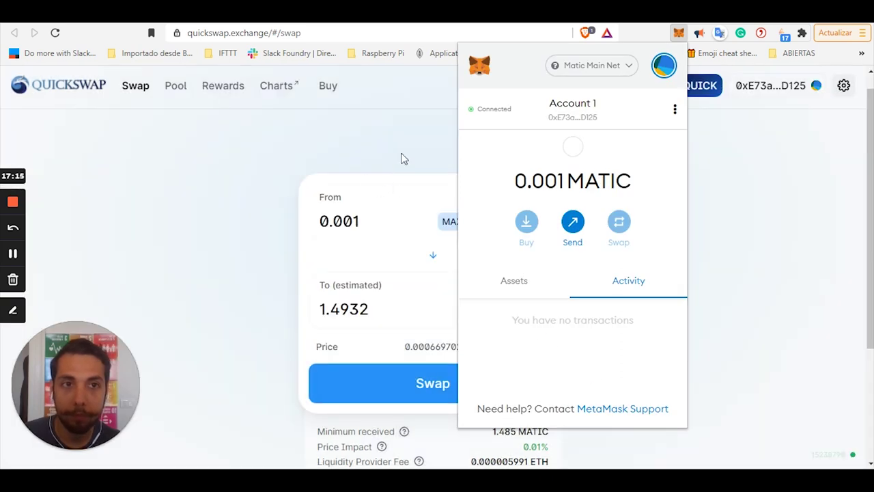
pyautogui.click(402, 161)
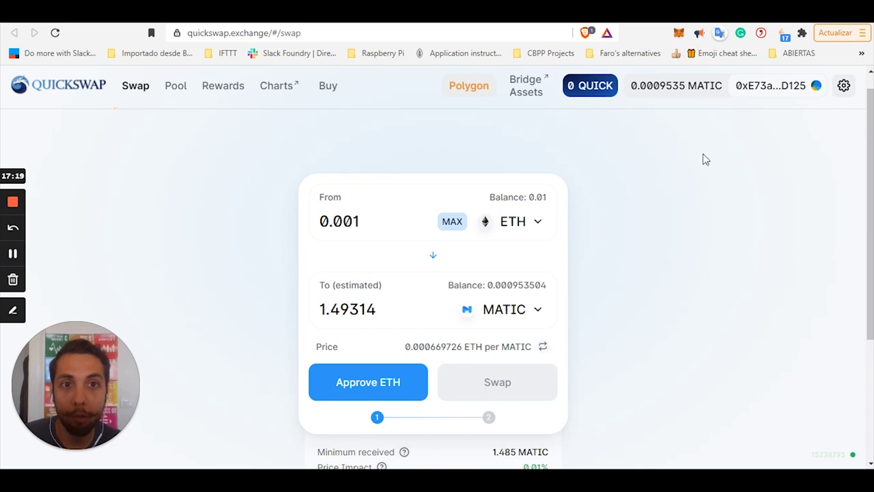
# Approve ETH for swapping on QuickSwap and confirm the WETH spending permission in MetaMask.
pyautogui.click(390, 383)
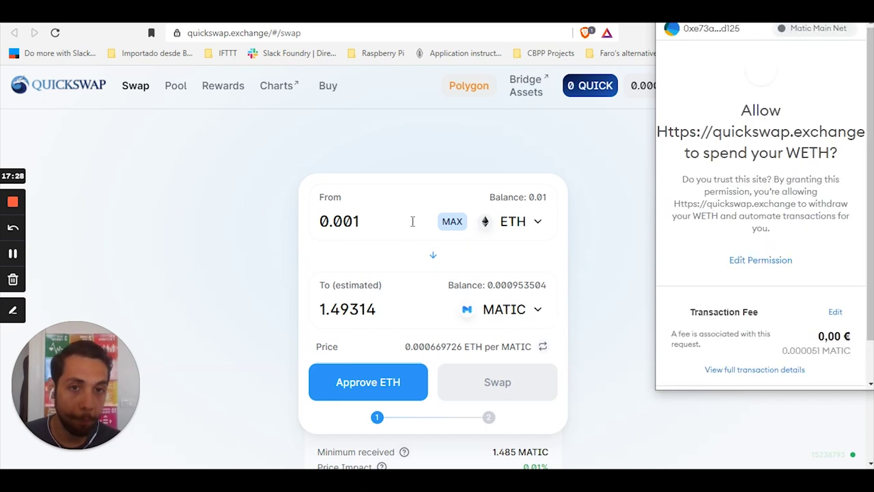
pyautogui.scroll(-1, 774, 269)
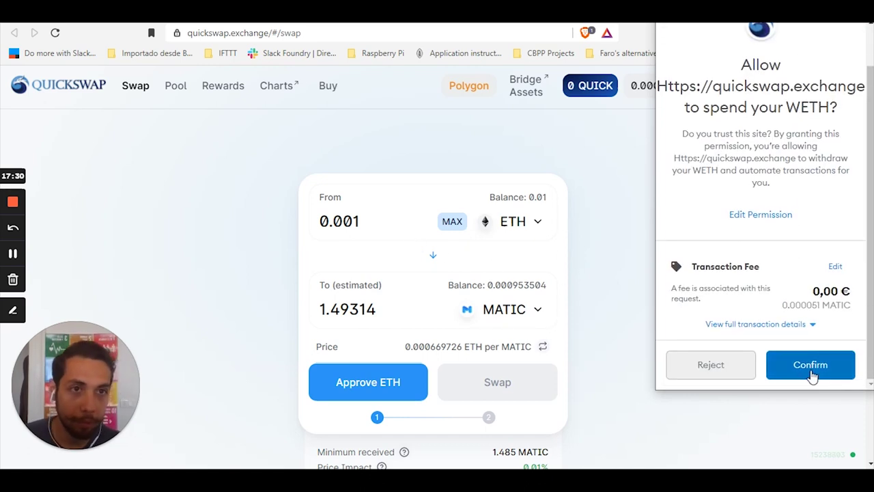
pyautogui.moveTo(819, 305); pyautogui.dragTo(784, 307)
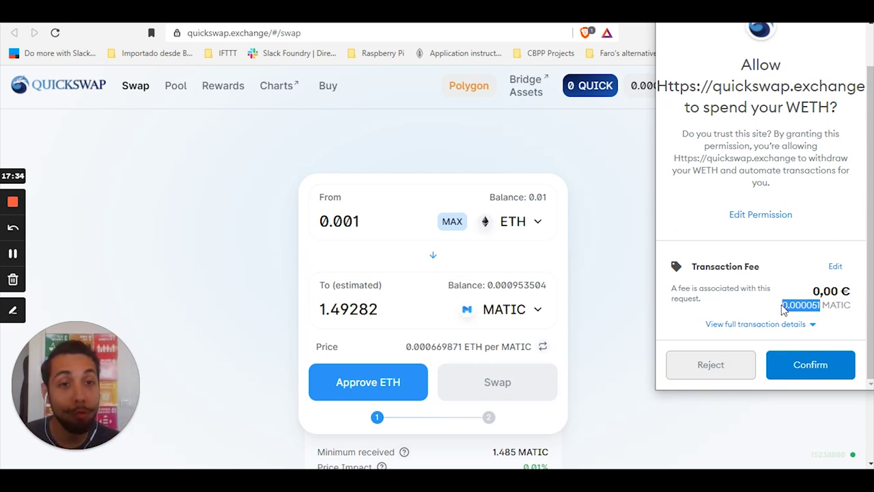
pyautogui.click(792, 364)
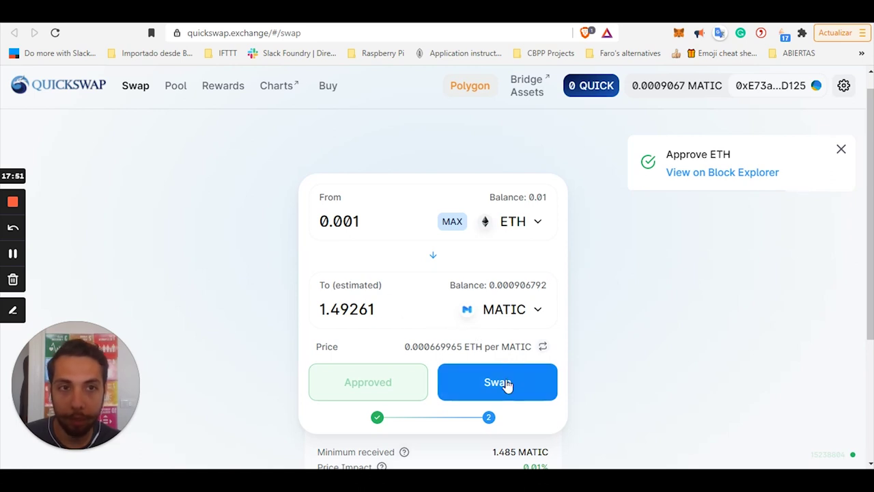
# Swap 0.001 ETH for MATIC, confirm the transaction in MetaMask, and dismiss the resulting notices.
pyautogui.click(478, 385)
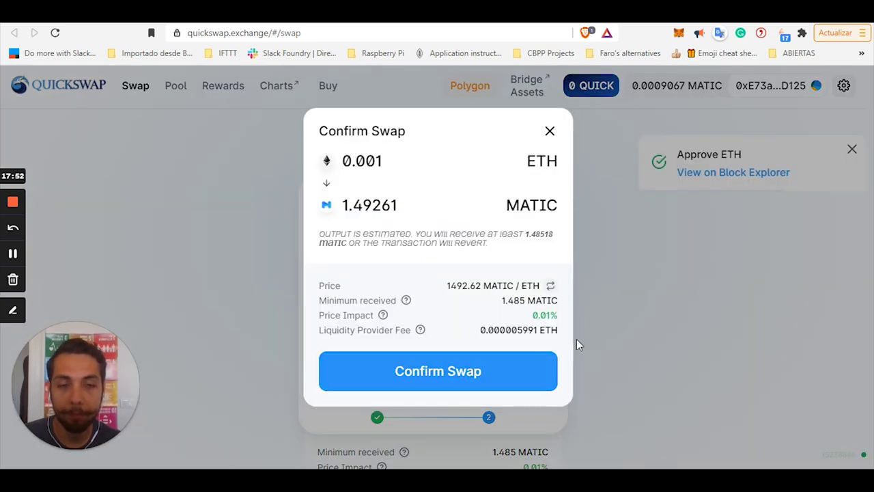
pyautogui.click(445, 371)
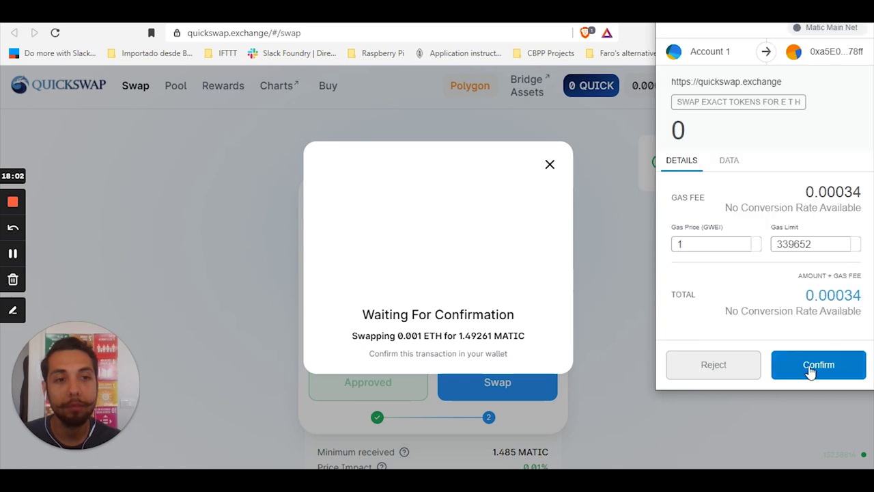
pyautogui.click(813, 366)
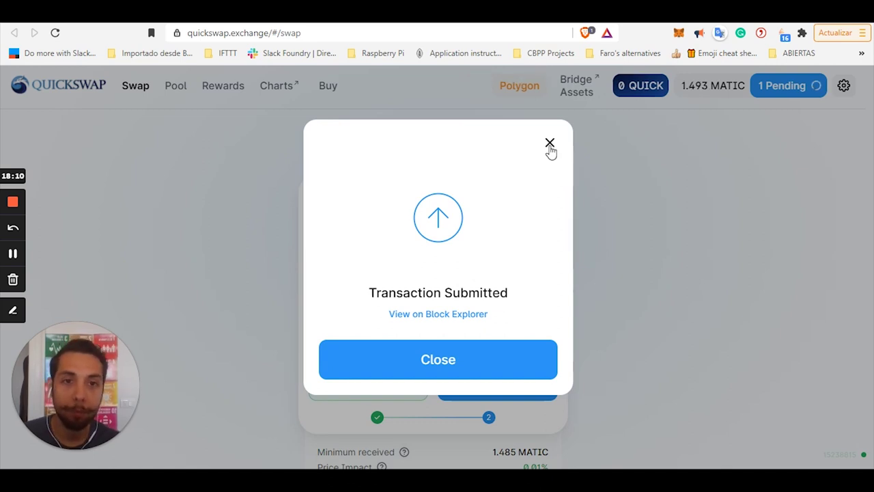
pyautogui.click(550, 145)
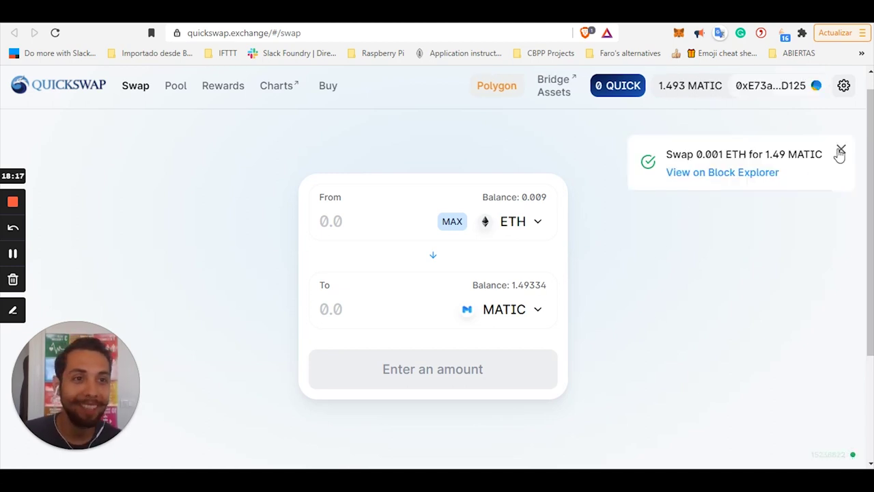
pyautogui.click(840, 149)
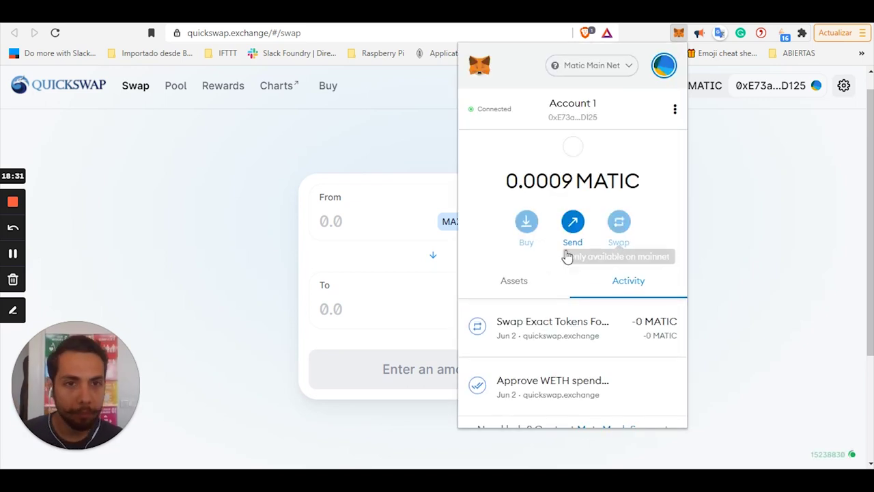
# View the Matic assets in MetaMask and start a transfer to another of the wallet's own accounts.
pyautogui.click(523, 282)
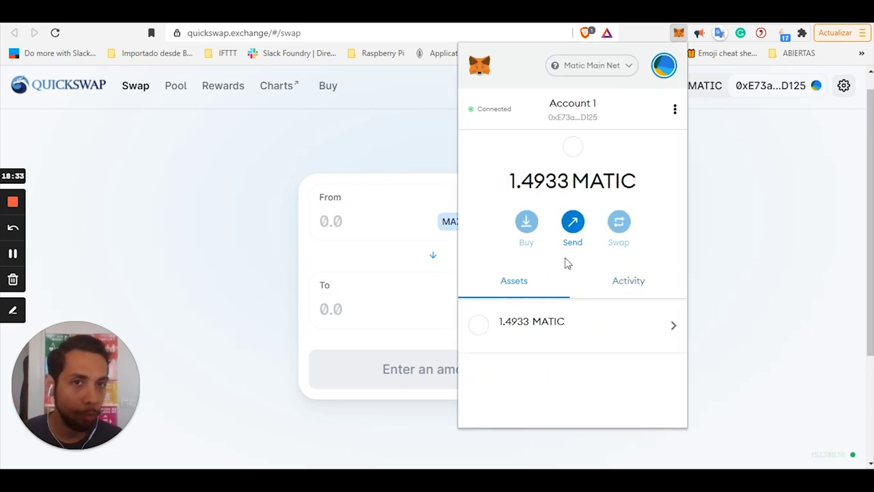
pyautogui.click(574, 223)
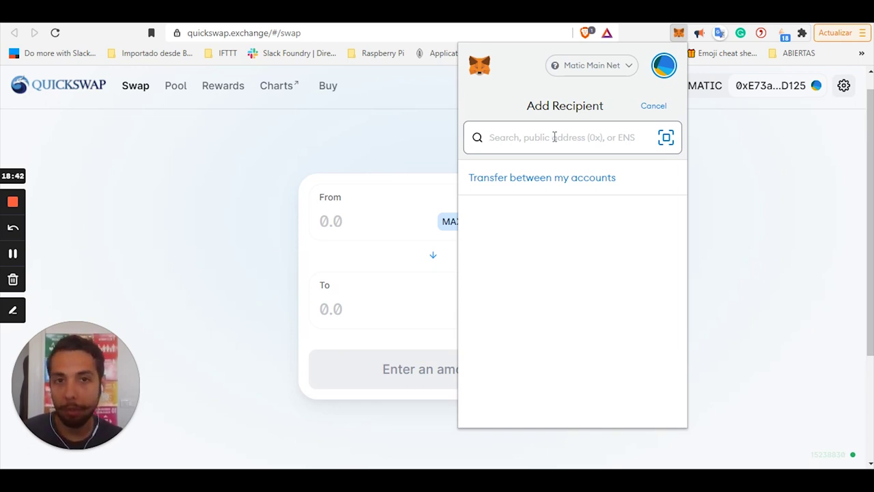
pyautogui.click(532, 179)
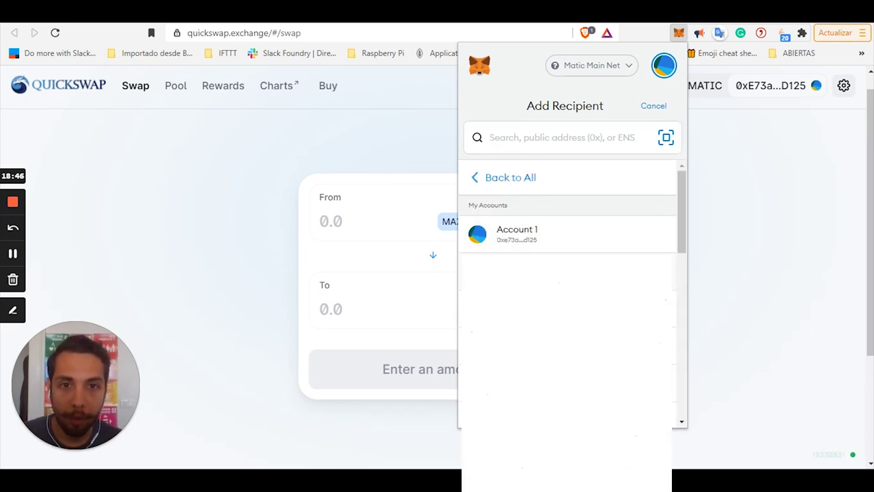
pyautogui.click(518, 236)
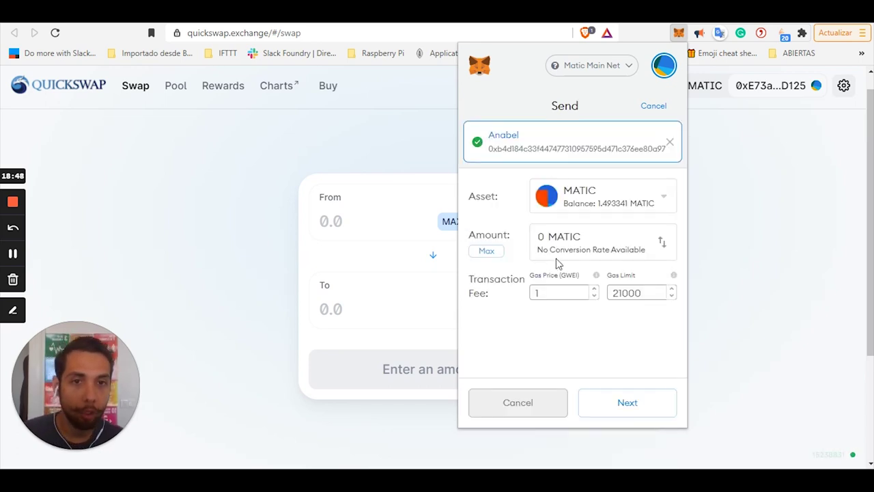
pyautogui.click(544, 236)
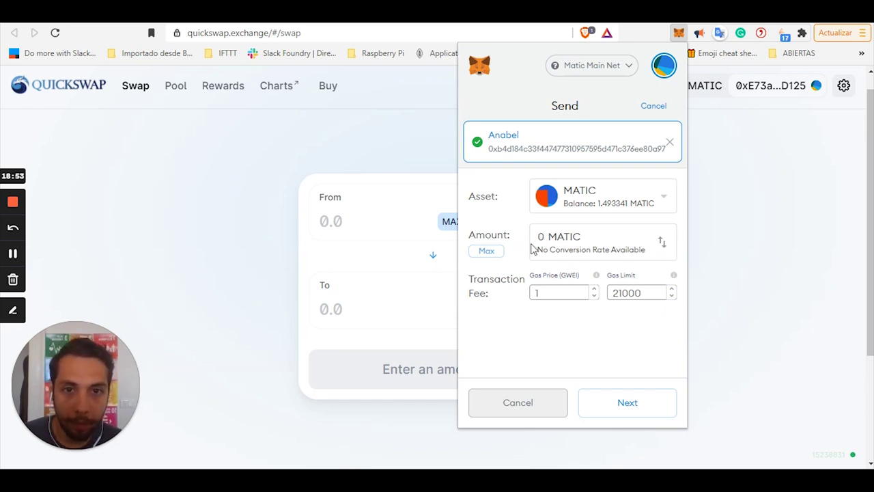
# Choose UBI as the asset with an amount of 500 UBI, then cancel the transfer and close MetaMask.
pyautogui.click(611, 202)
pyautogui.scroll(-5, 592, 287)
pyautogui.click(580, 312)
pyautogui.press('BackSpace')
pyautogui.write('500')
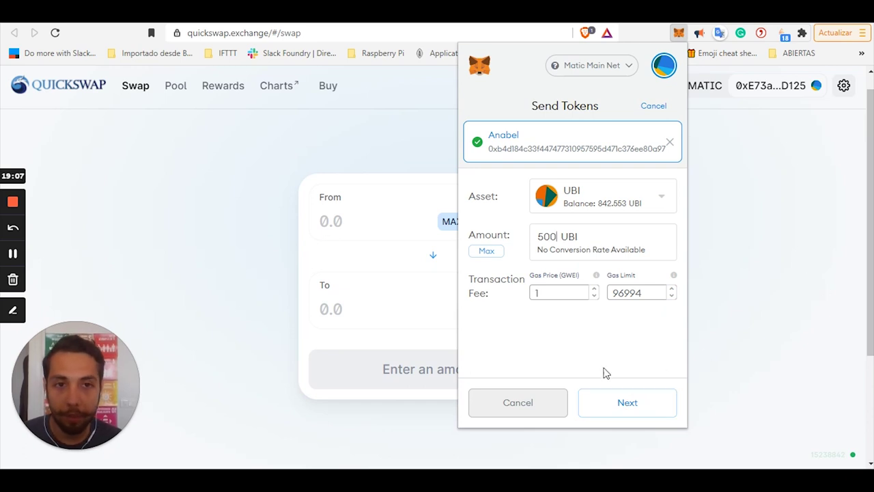
pyautogui.click(528, 415)
pyautogui.click(774, 199)
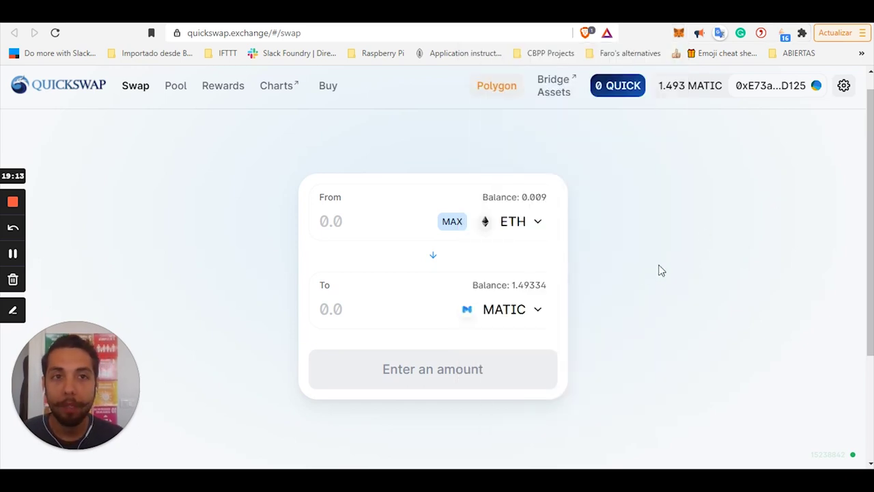